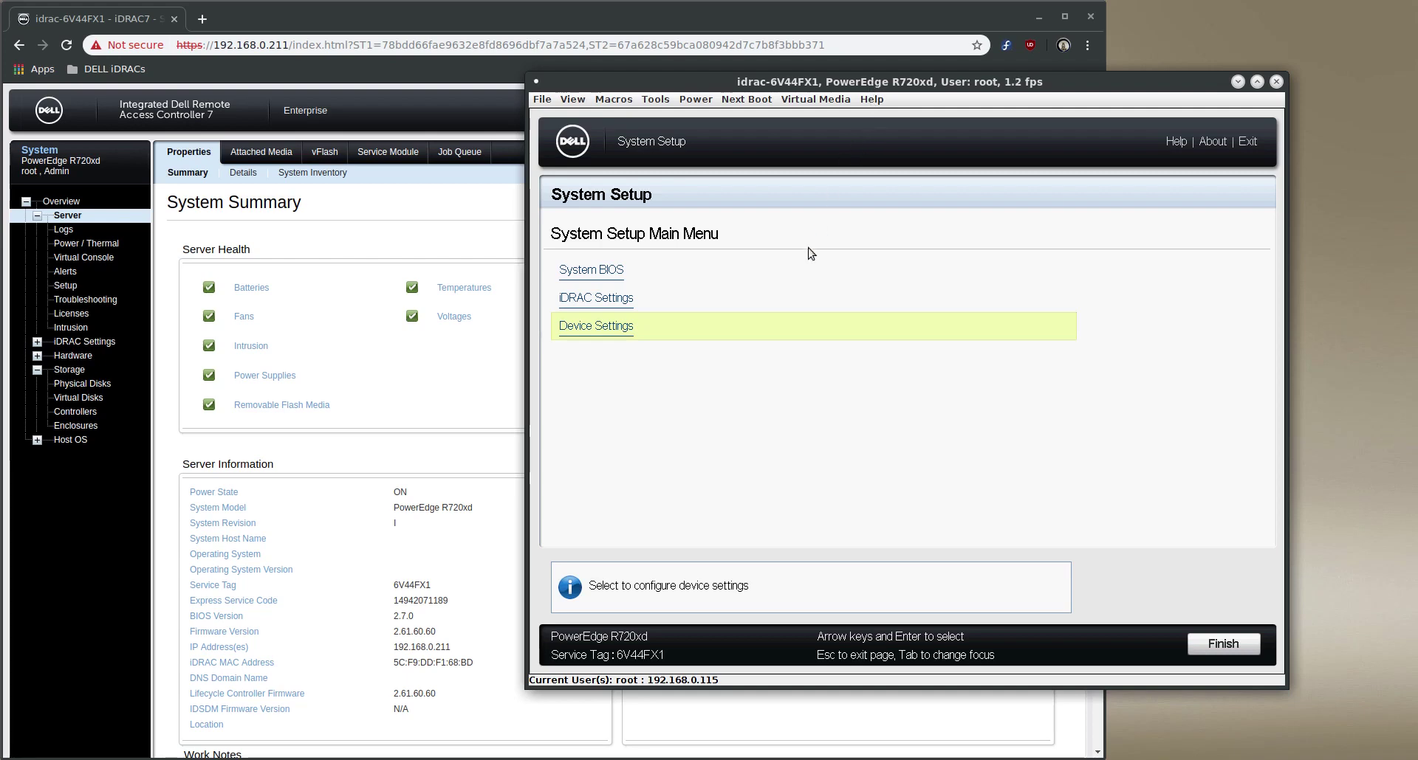
key(Up)
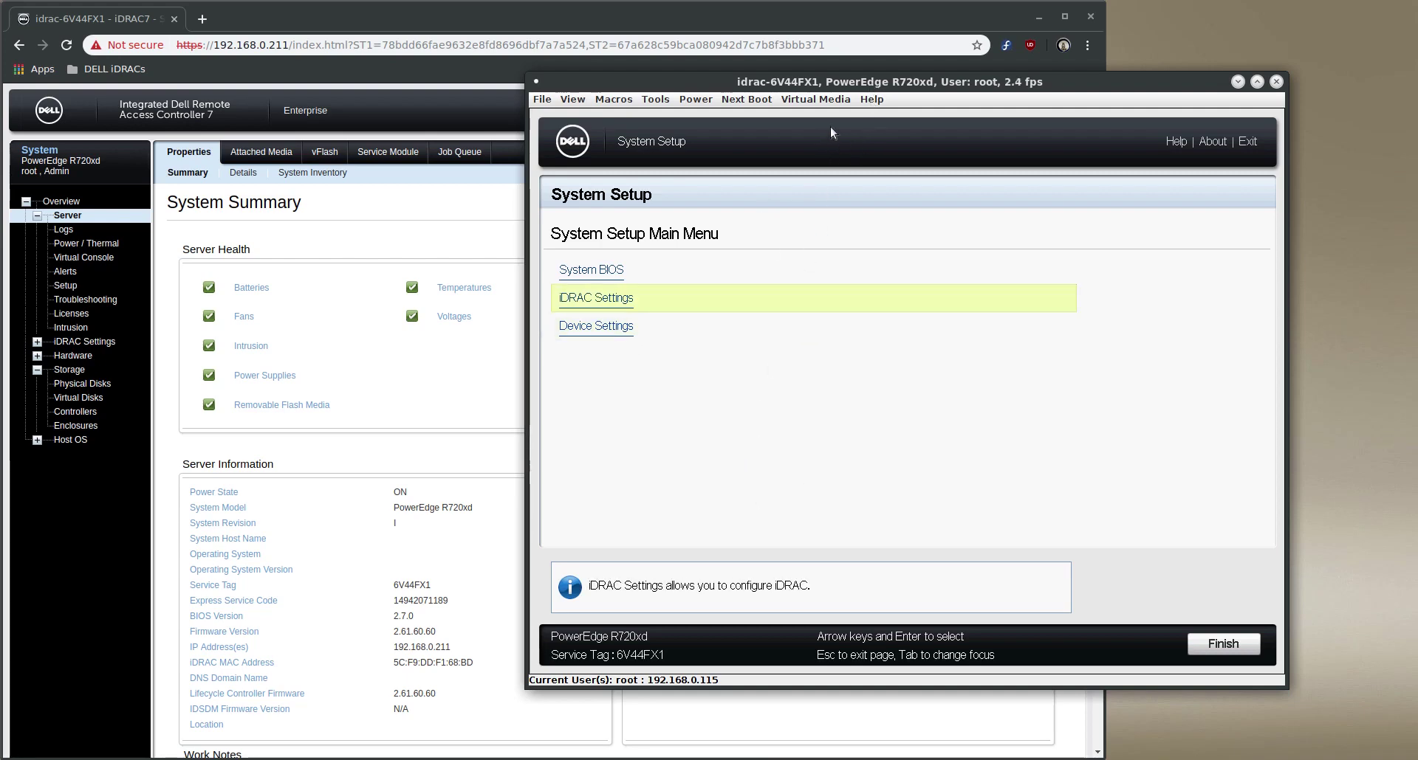
drag(835, 82, 798, 89)
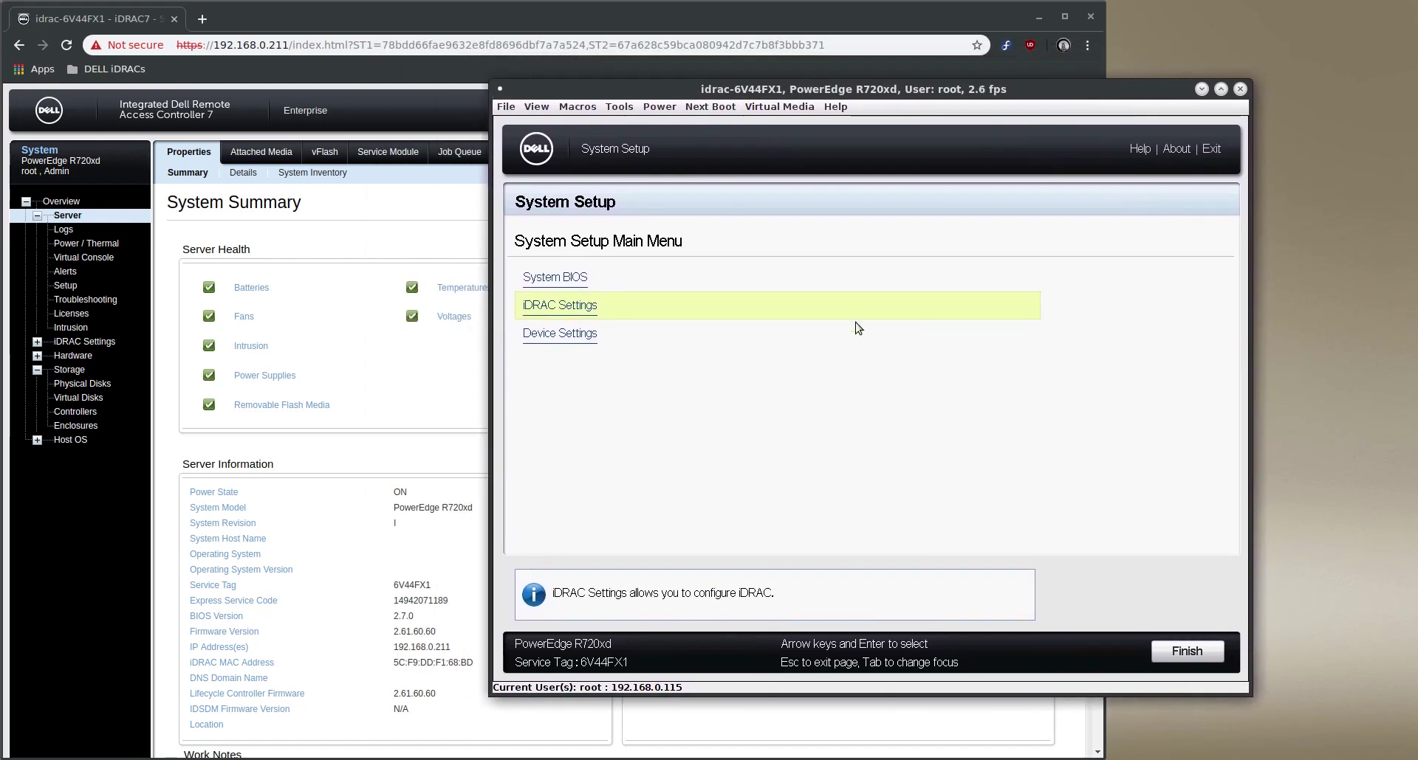
key(Down)
key(Down)
key(Up)
key(Up)
key(Up)
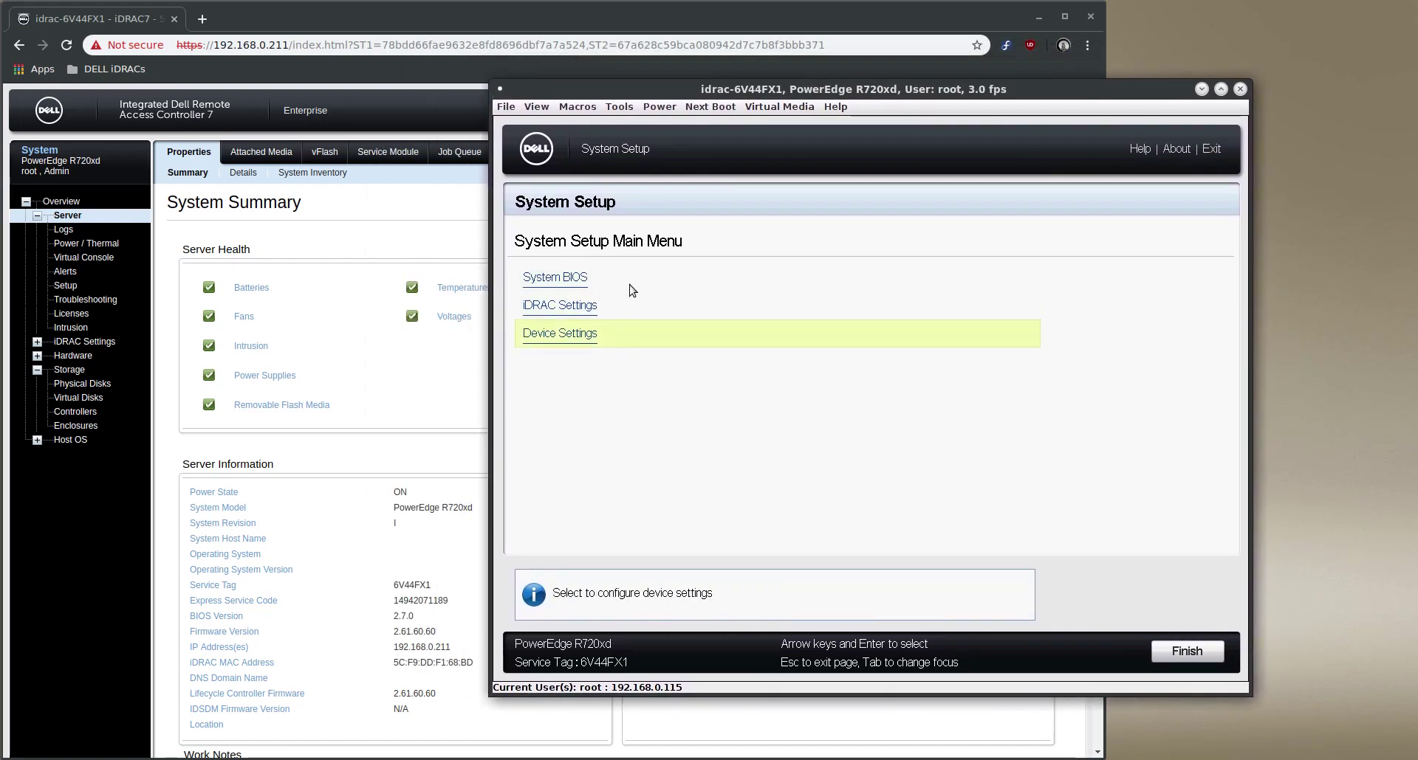
key(Up)
key(Up)
key(Up)
key(Up)
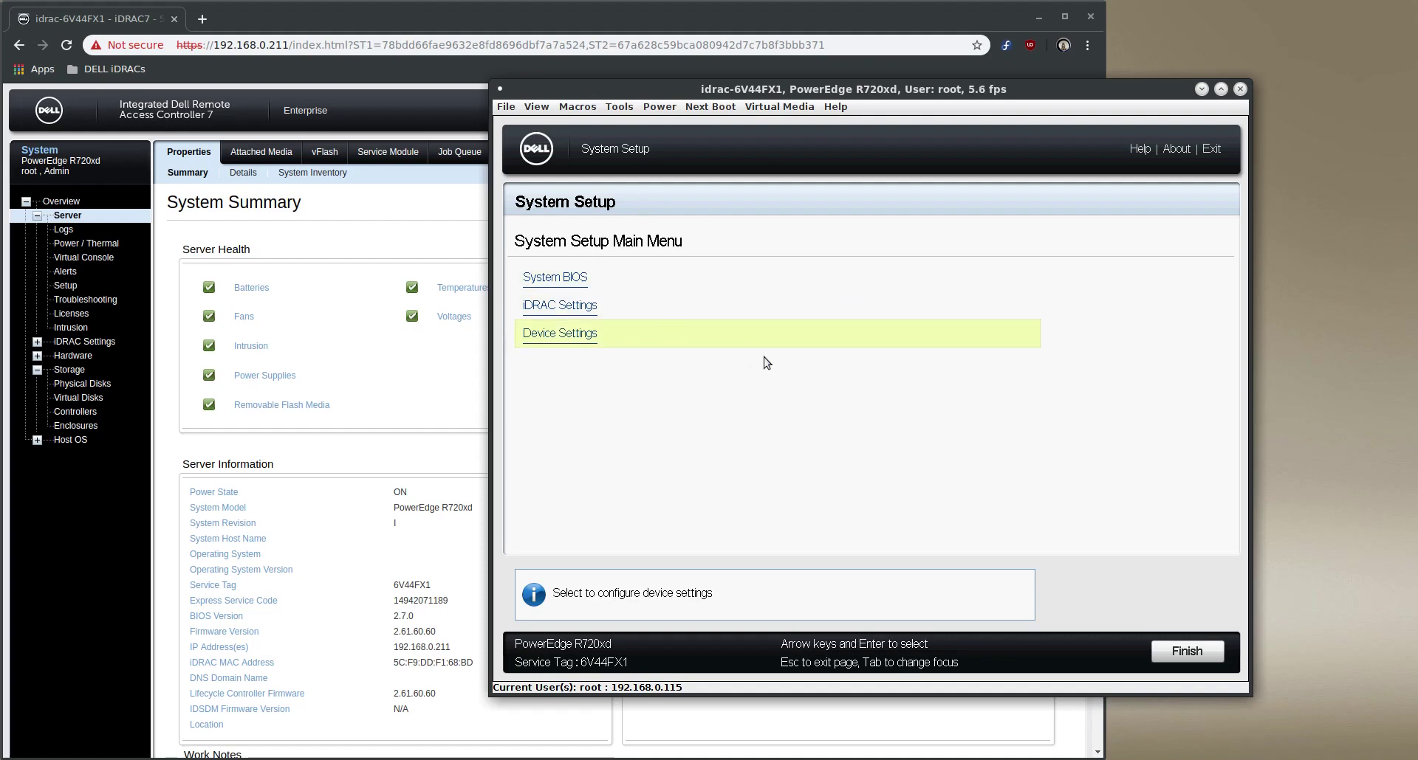
key(Up)
key(Up)
key(Up)
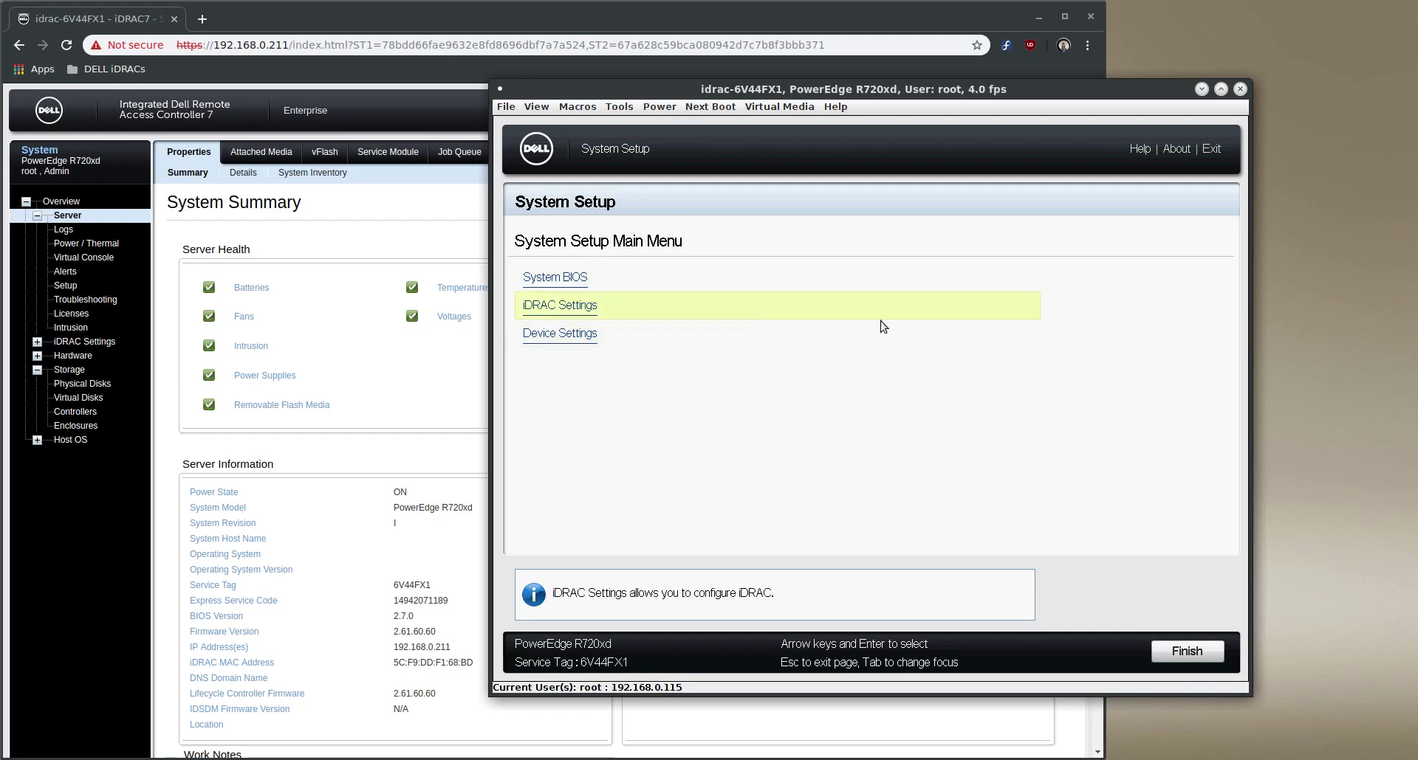
key(Up)
key(Up)
key(Up)
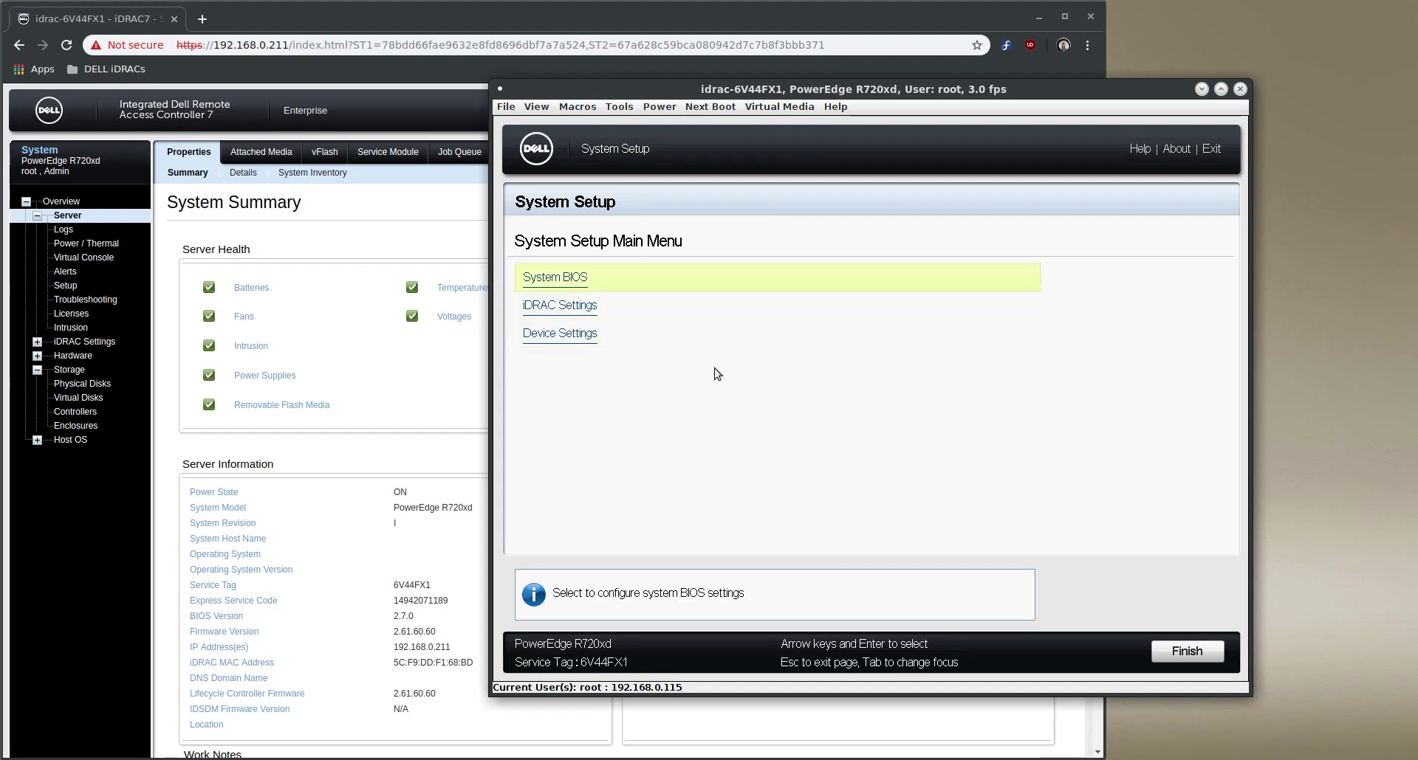
Open Integrated RAID Controller 1 from Device Settings and view its controller properties under Controller Management.
key(Return)
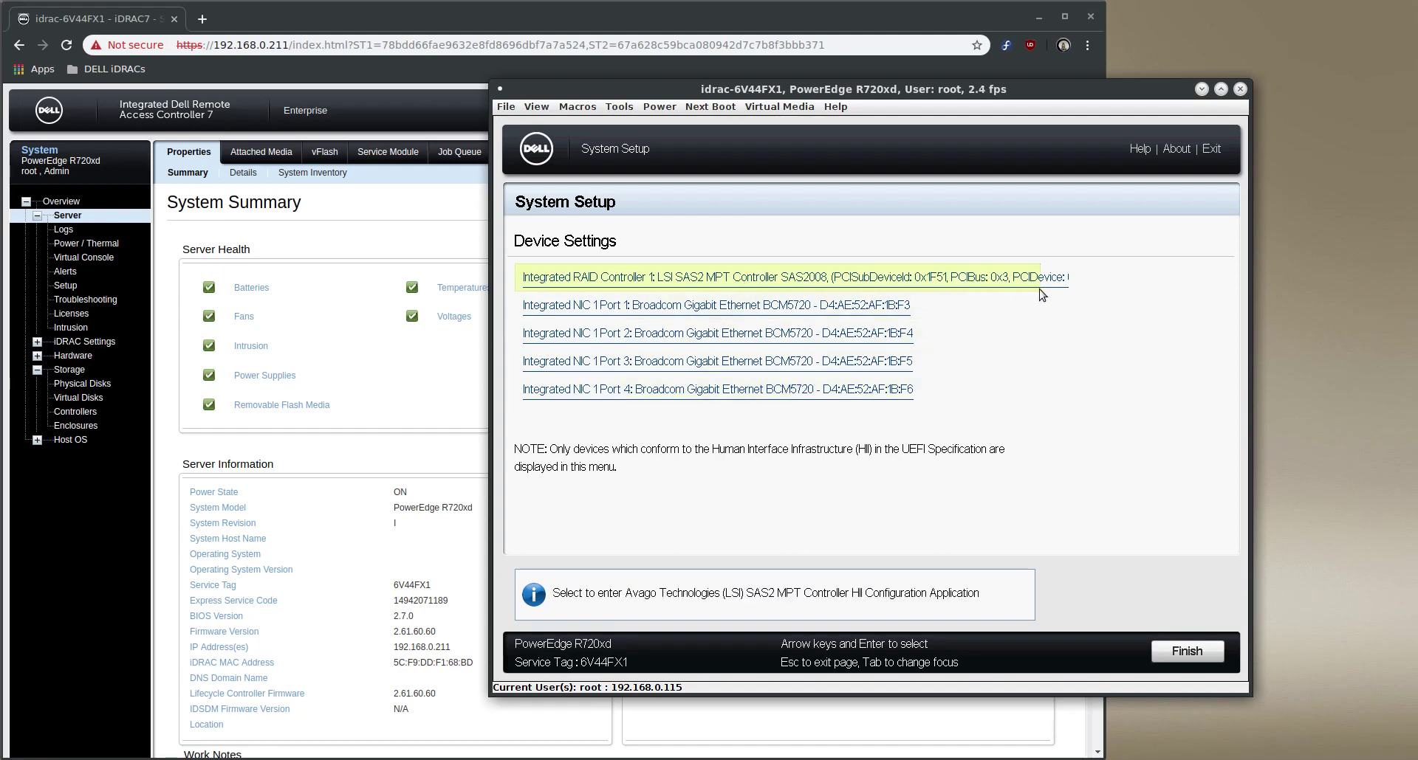
click(766, 279)
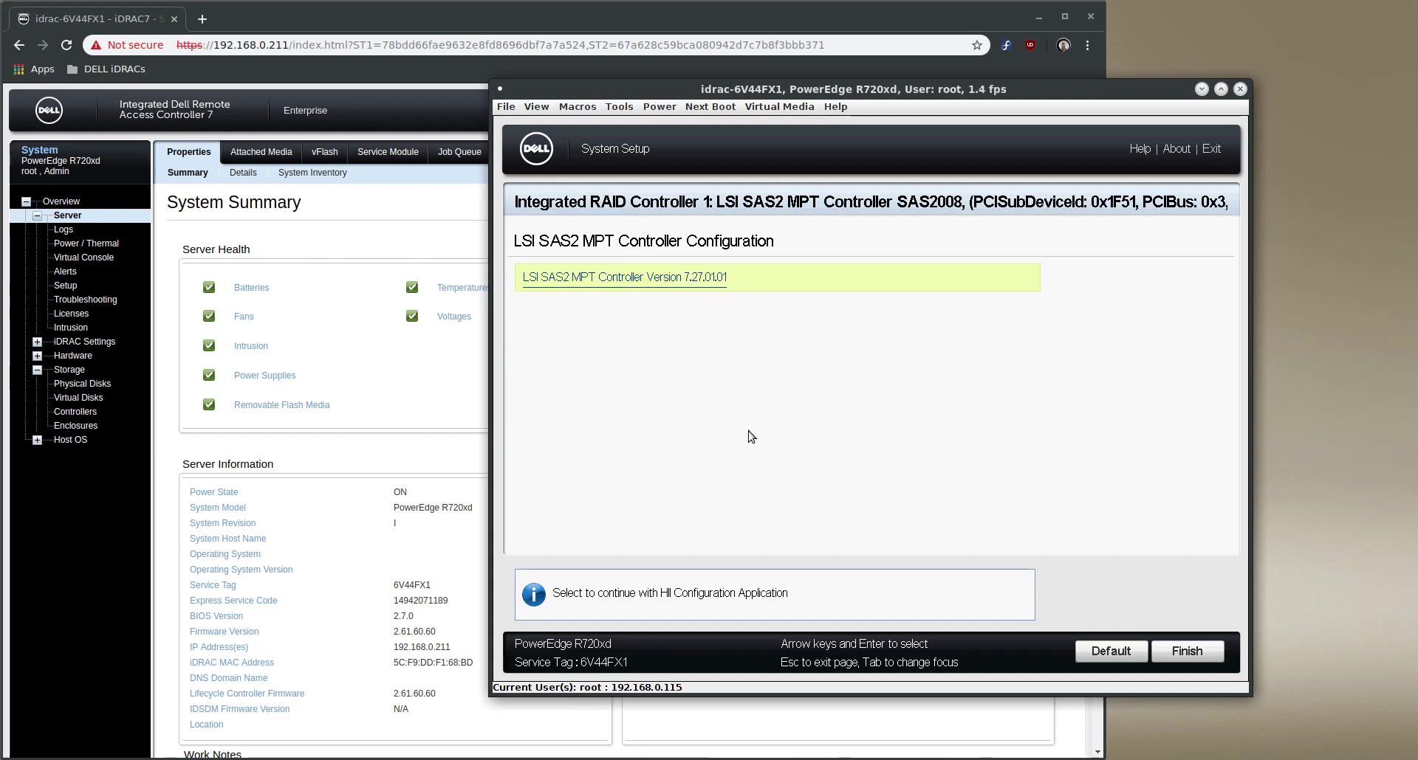
key(Return)
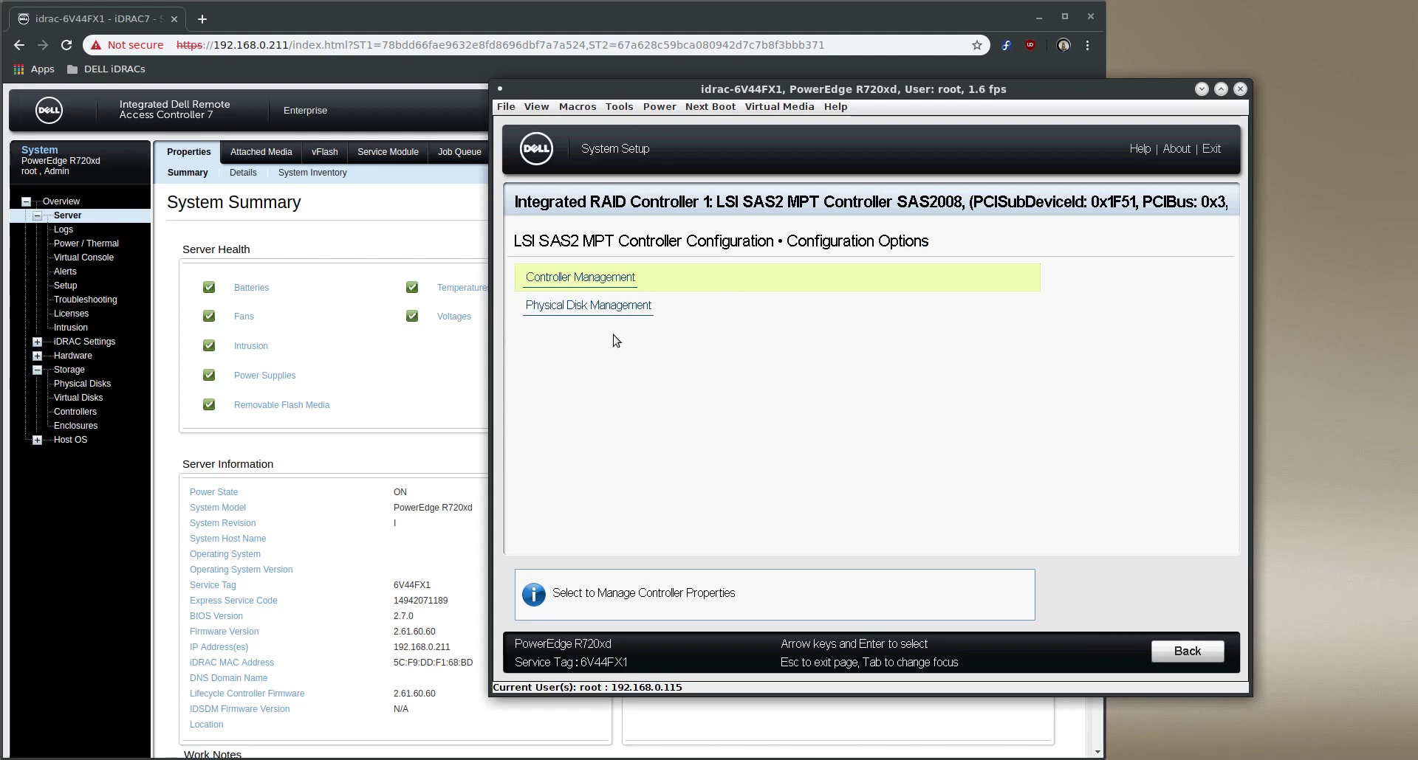
click(579, 283)
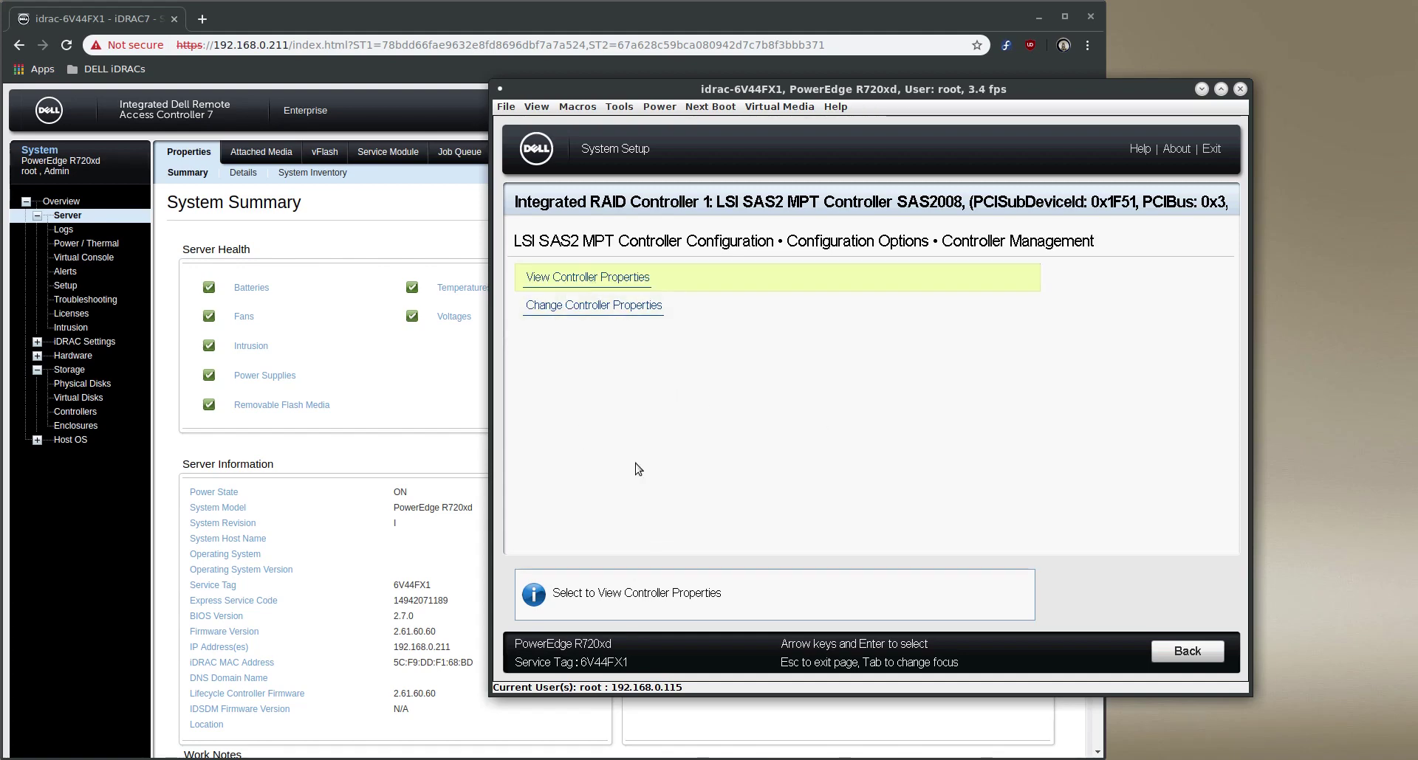
key(Return)
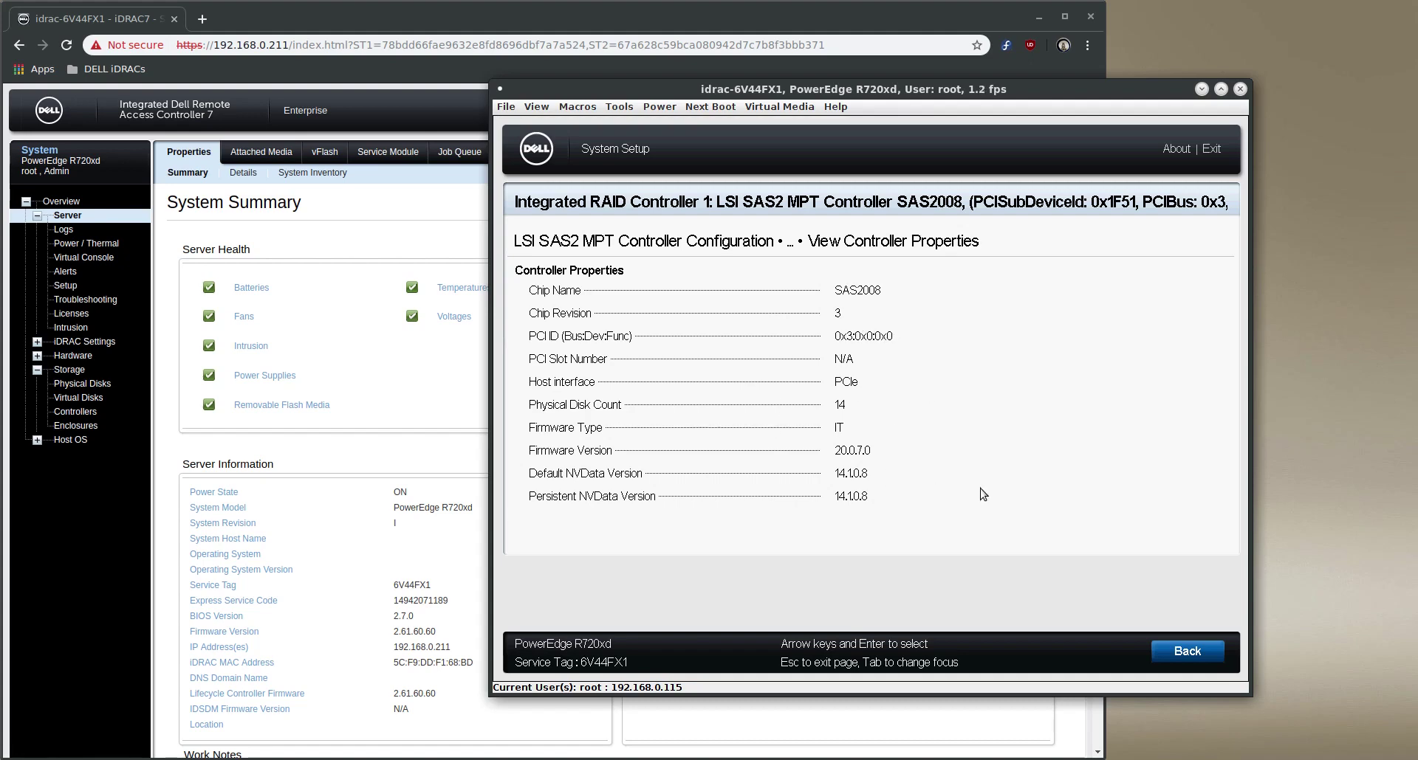
click(1173, 648)
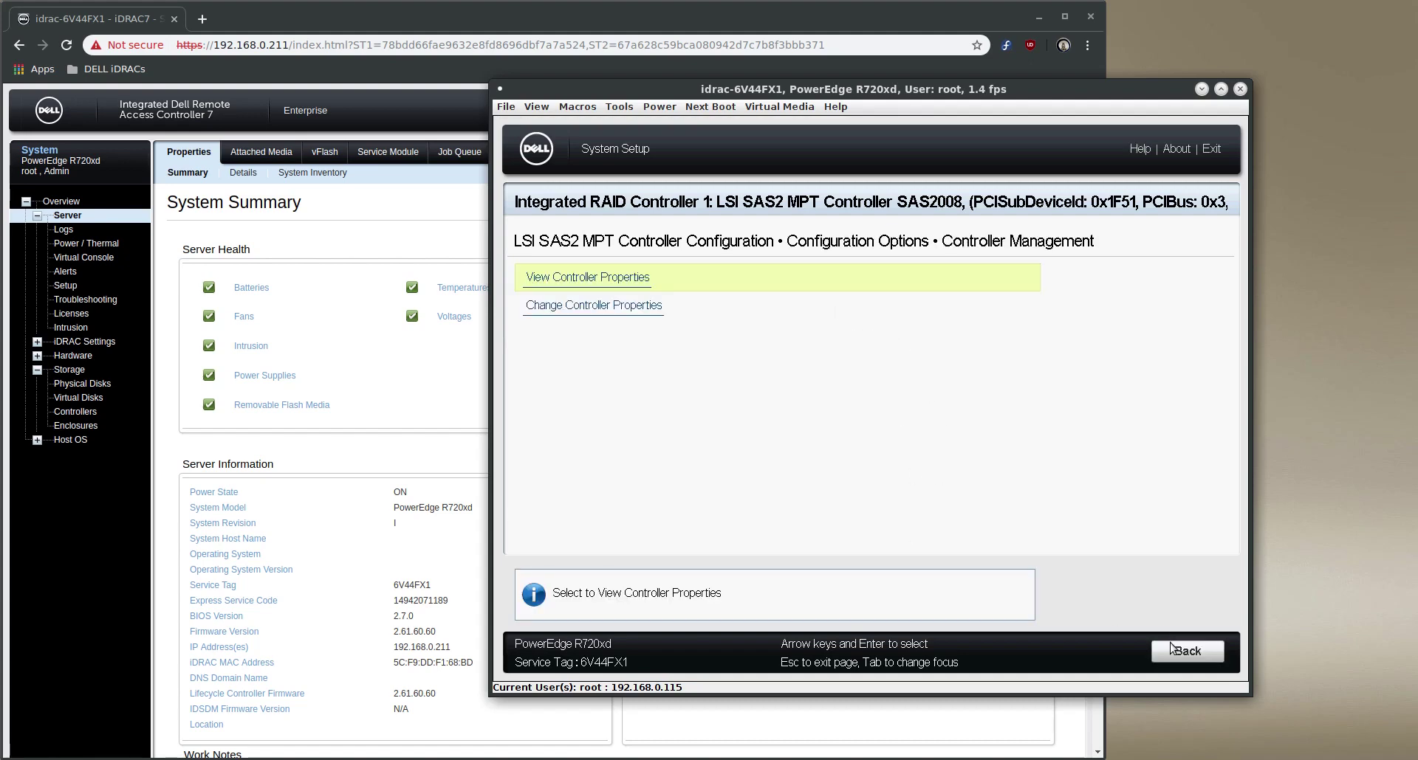
Check the Legacy BIOS setting in Change Controller Properties, and return to the controller's Configuration Options.
click(586, 314)
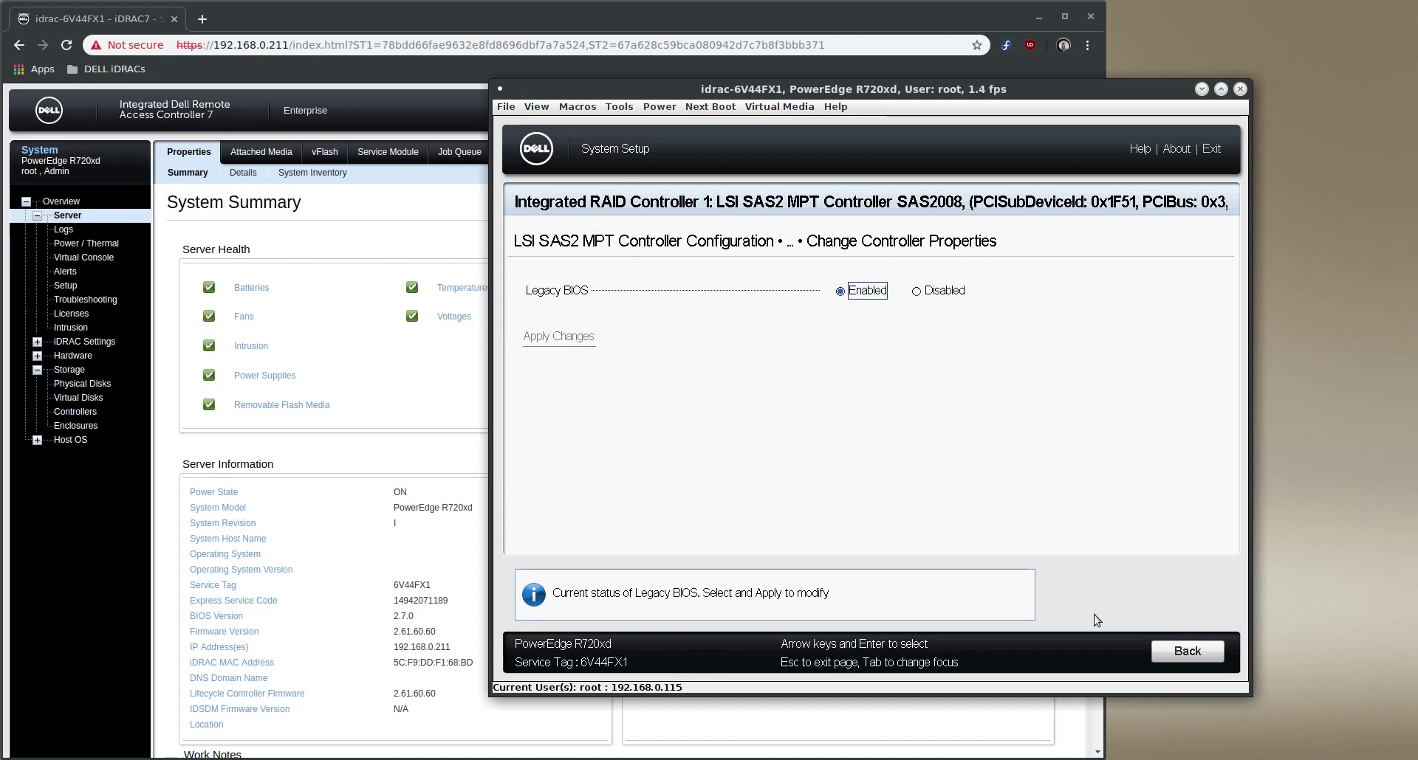
click(1181, 653)
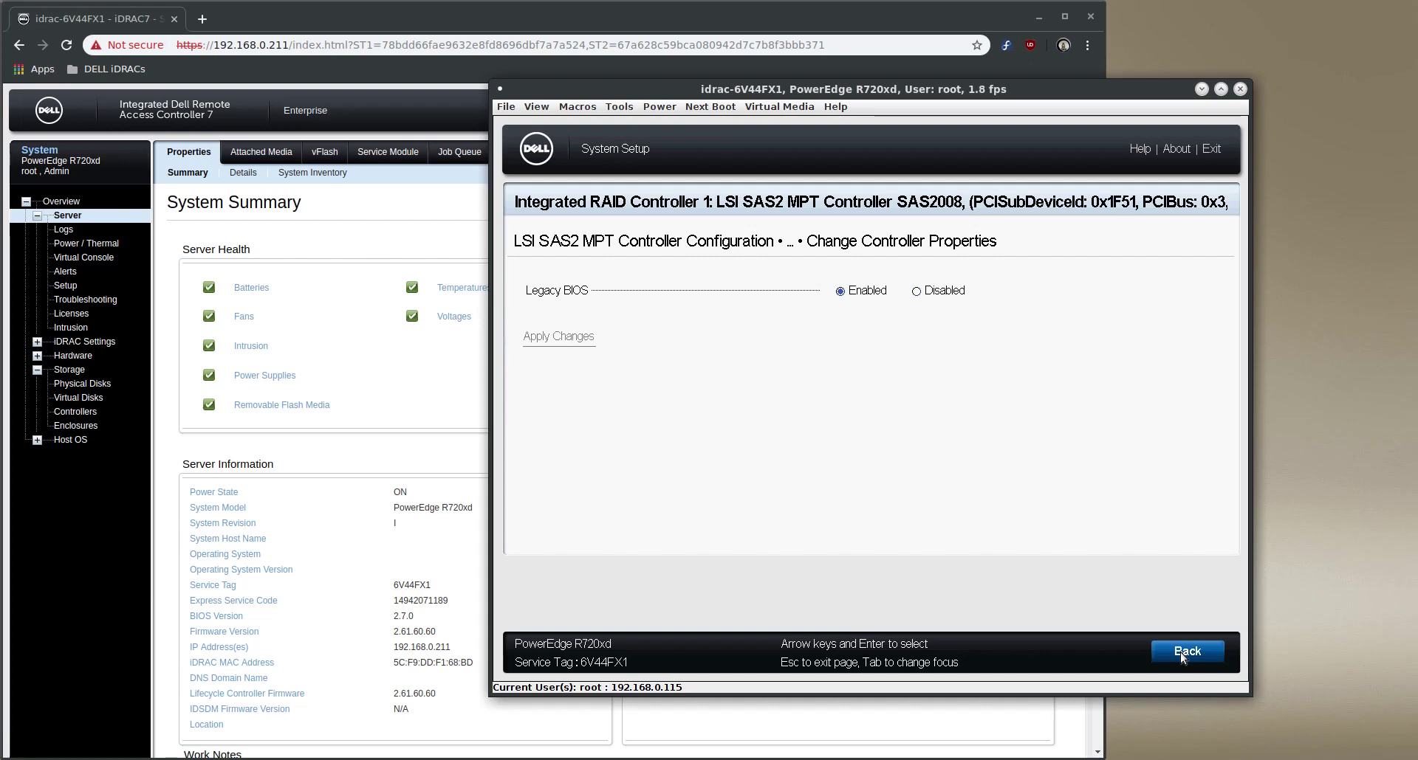
click(1180, 653)
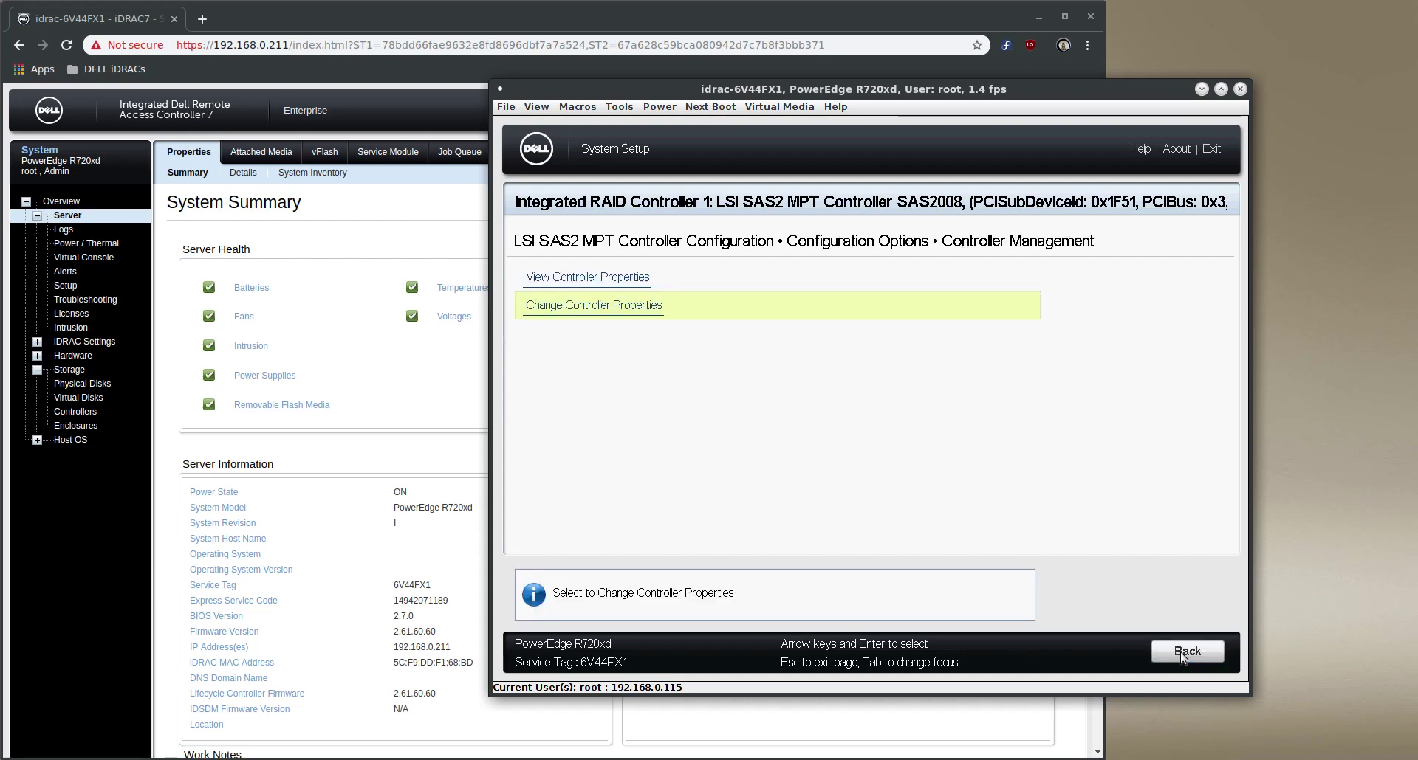
click(1180, 652)
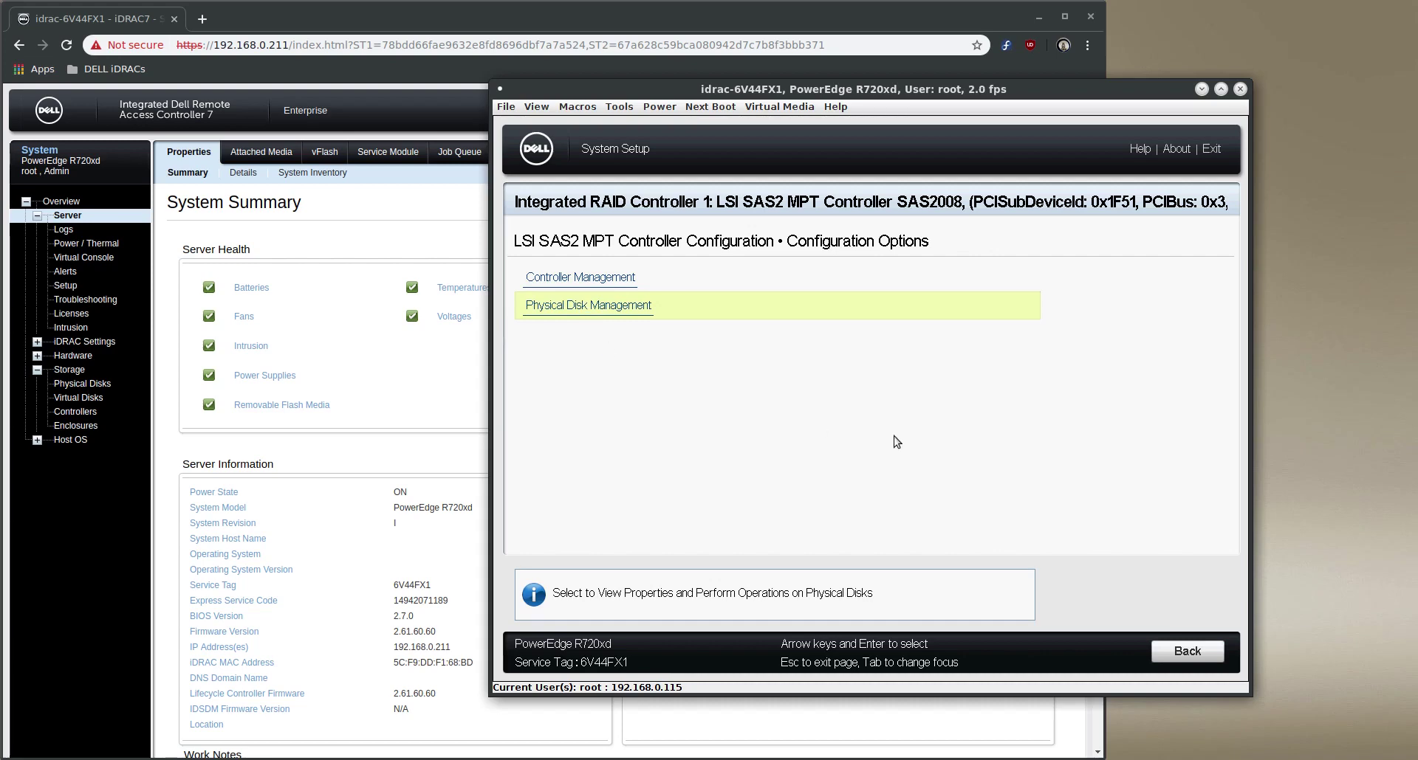
View the physical disk properties of disk 0:2:6 in Physical Disk Management, and look through the list of available disks.
key(Return)
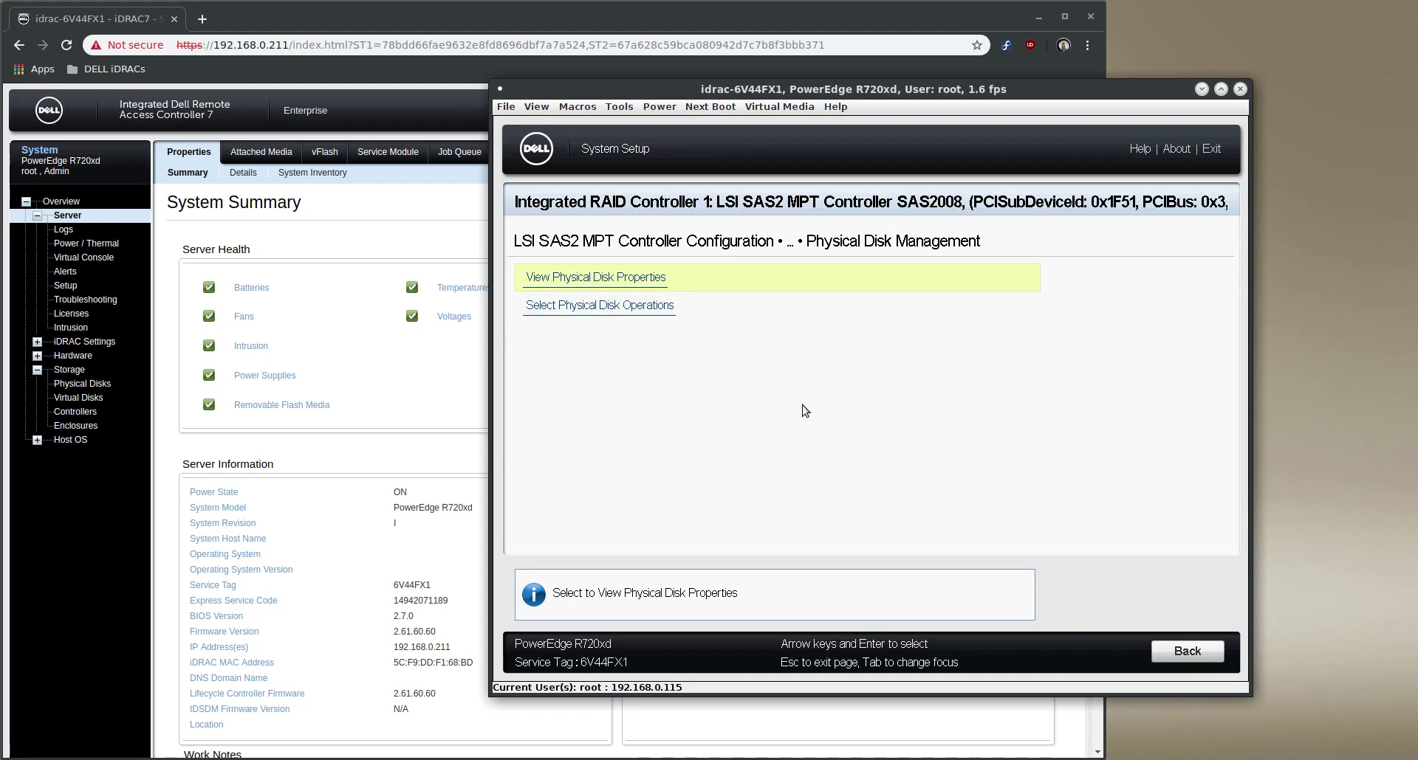
key(Return)
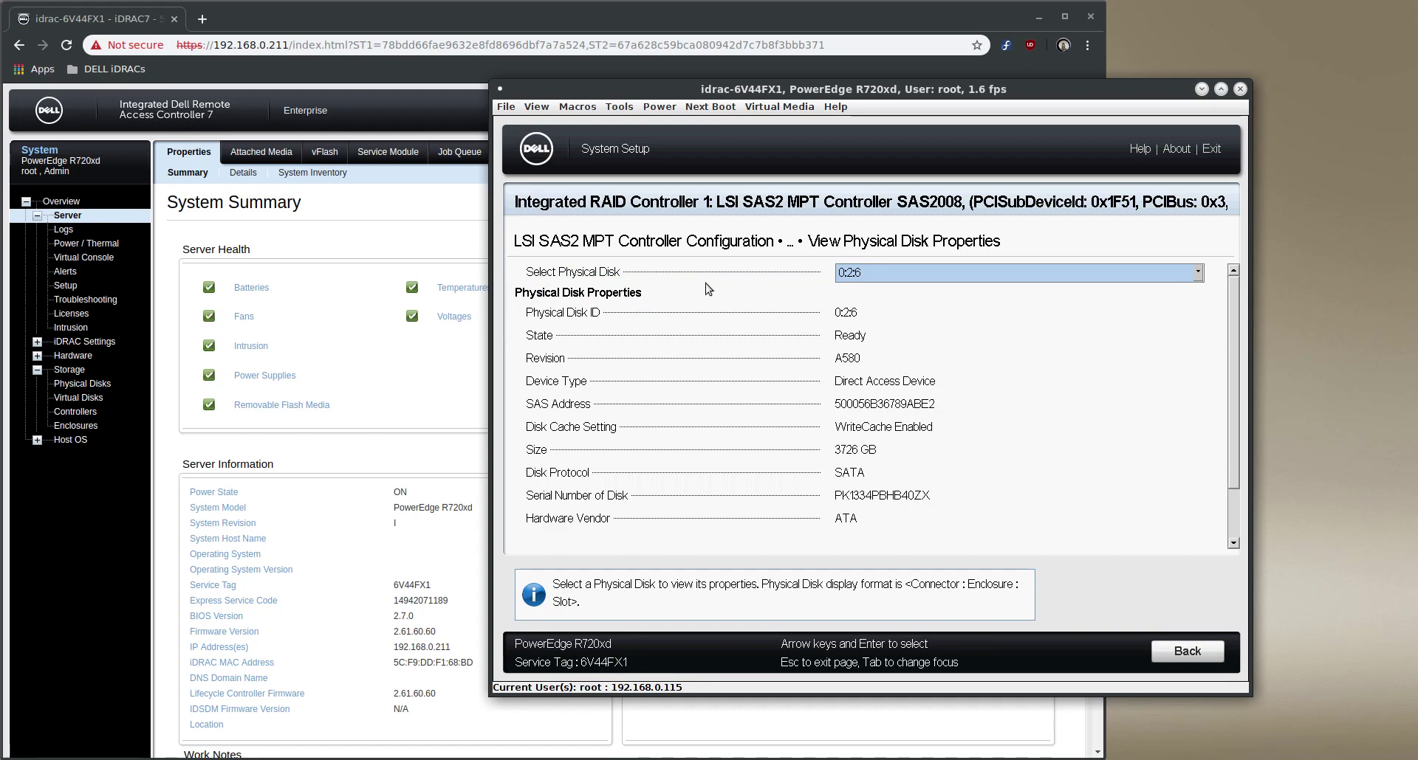
click(1198, 274)
mouse_move(1198, 311)
mouse_down()
mouse_move(1198, 357)
mouse_move(1199, 302)
mouse_up()
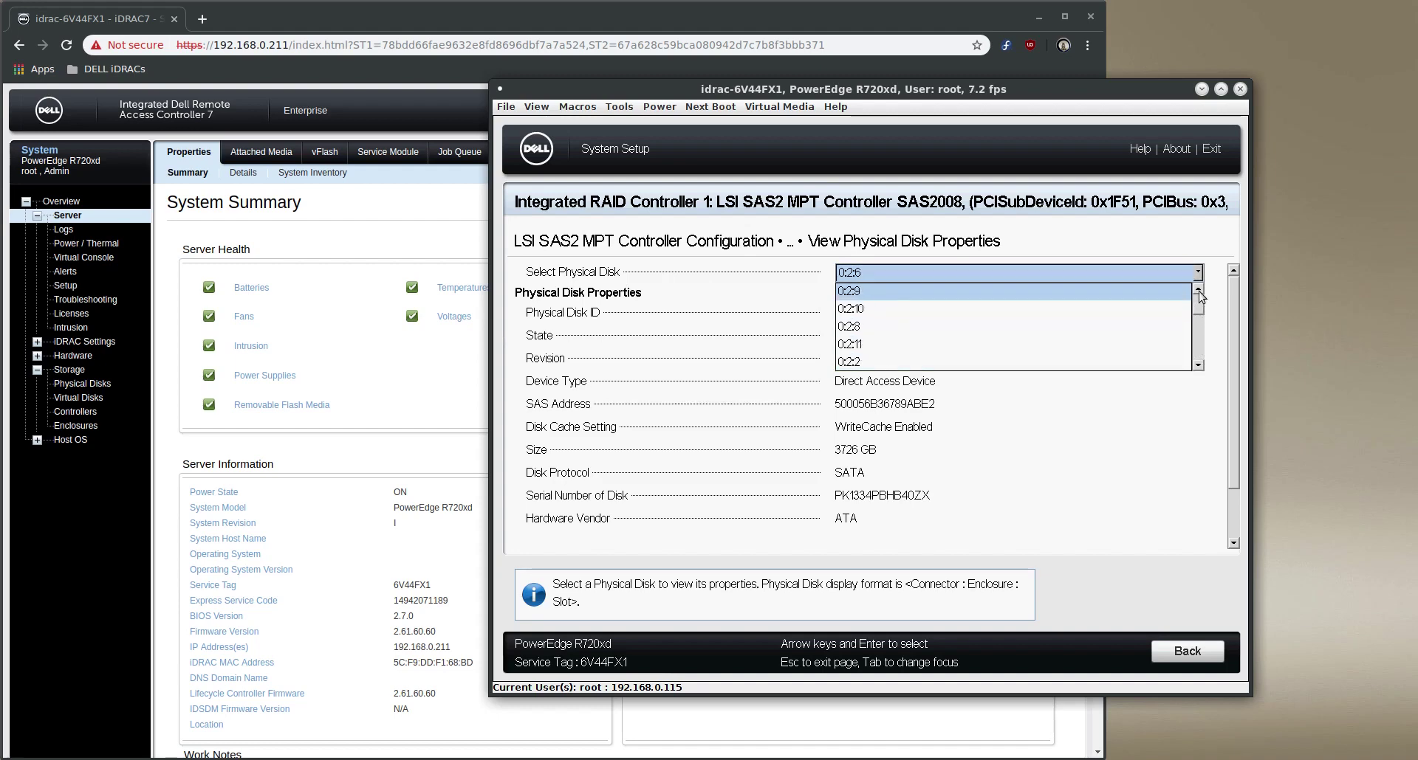
click(1200, 272)
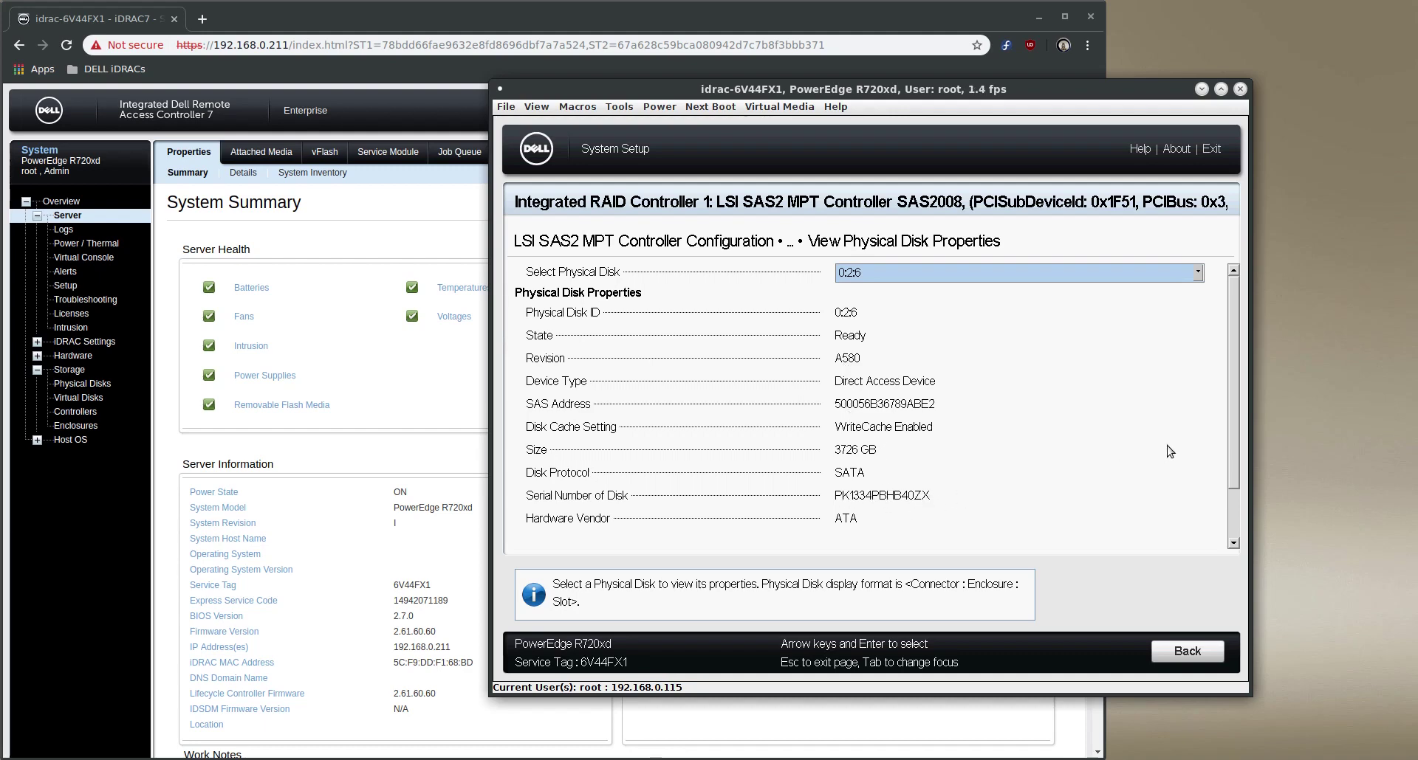
drag(1233, 411, 1231, 512)
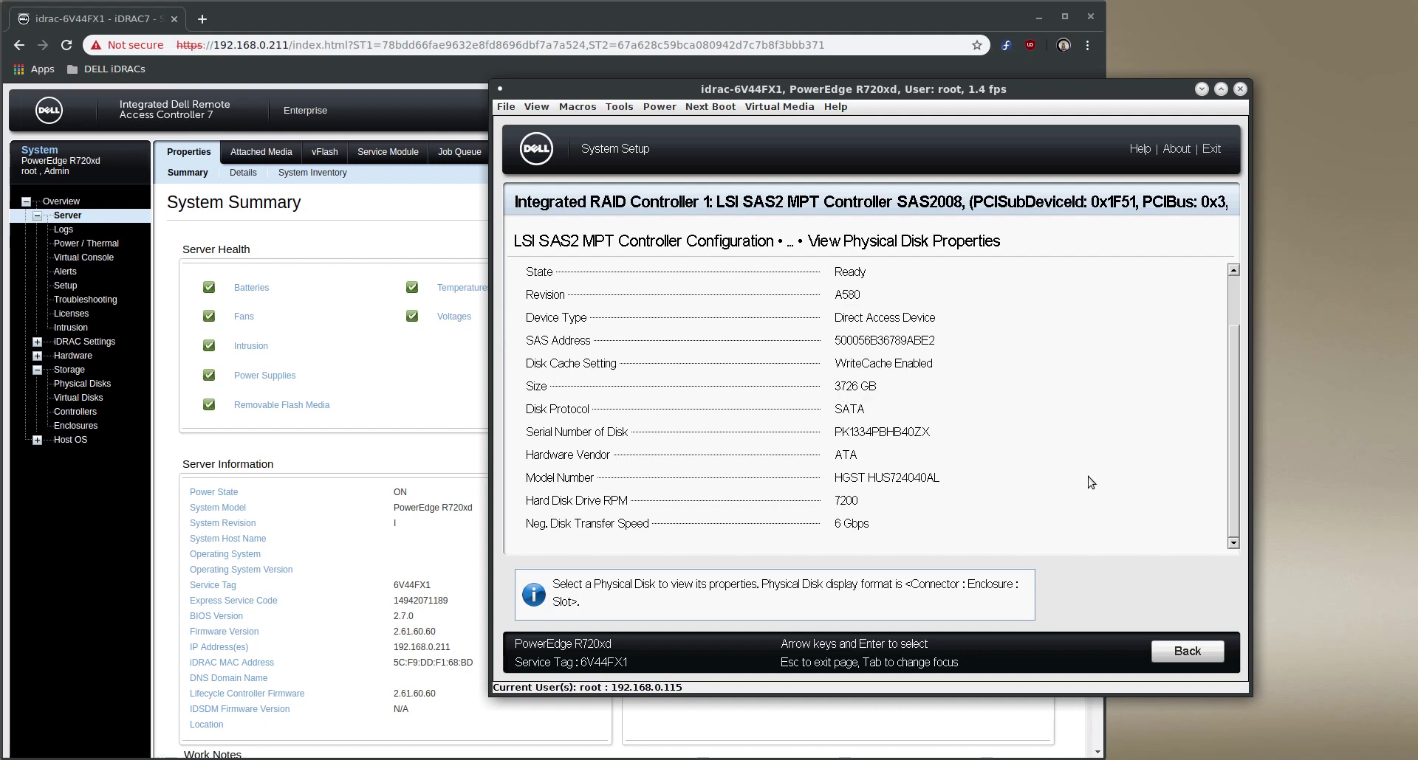
drag(1230, 481, 1229, 356)
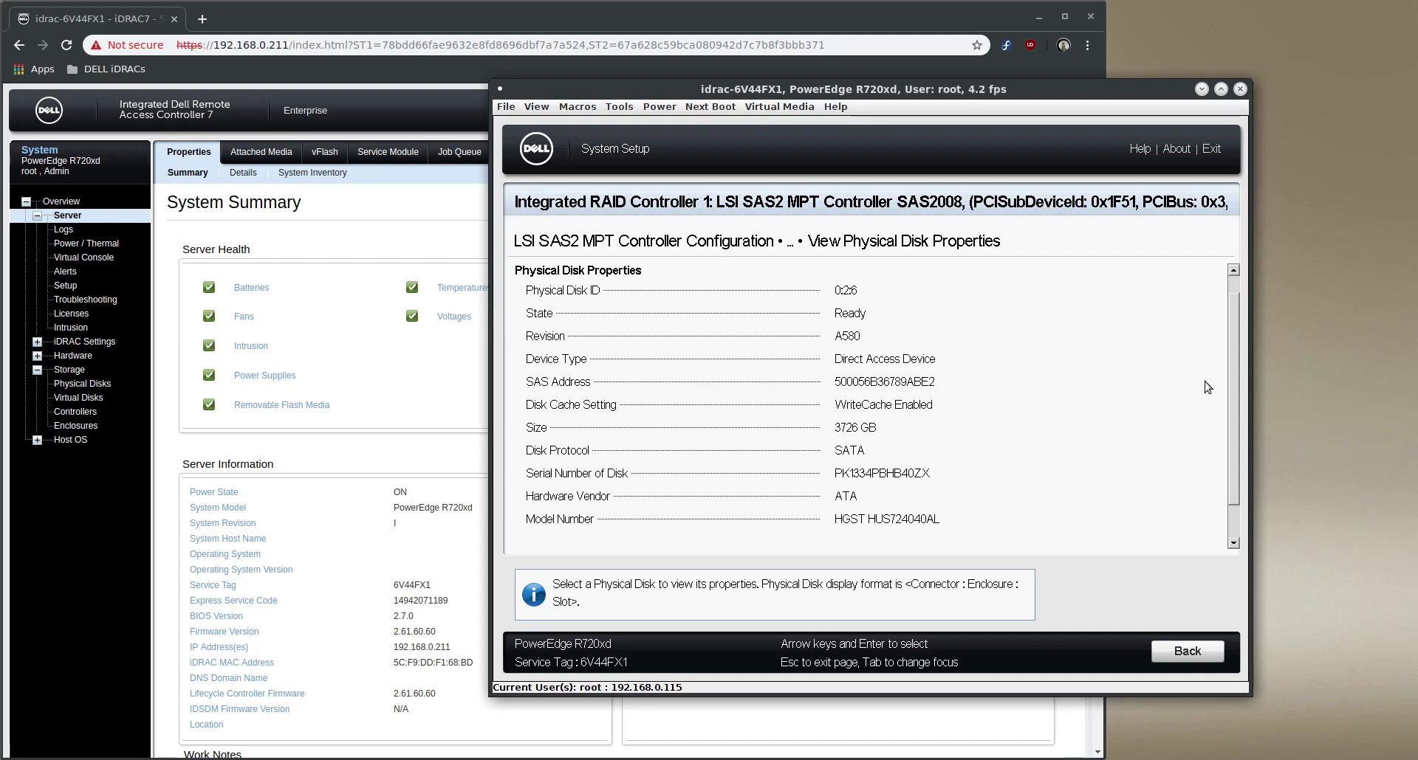
scroll(1234, 288, up, 1)
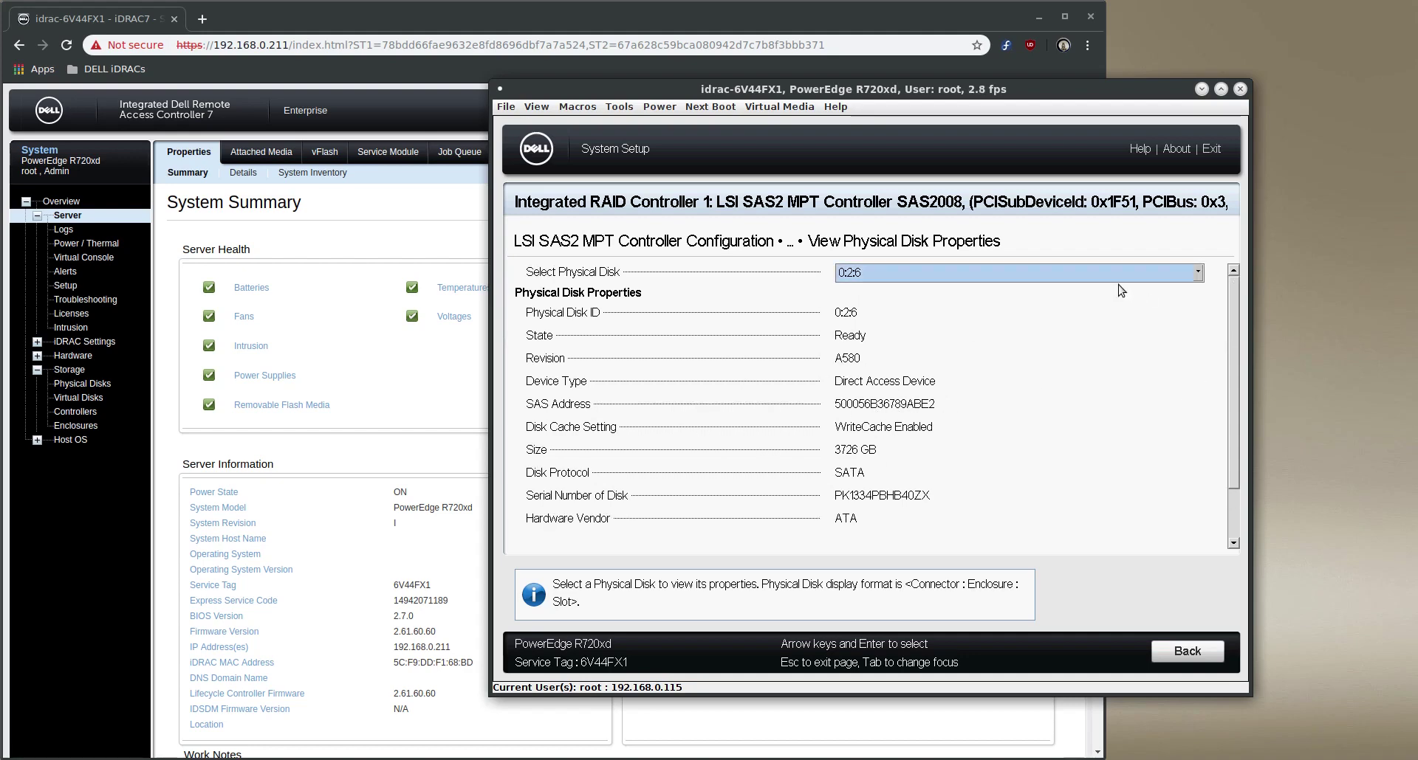
Select physical disk 0:2:13 and examine its full properties, including size, protocol, model number and transfer speed.
click(1197, 274)
key(Down)
key(Down)
key(Down)
key(Down)
key(Down)
key(Down)
key(Down)
key(Down)
key(Down)
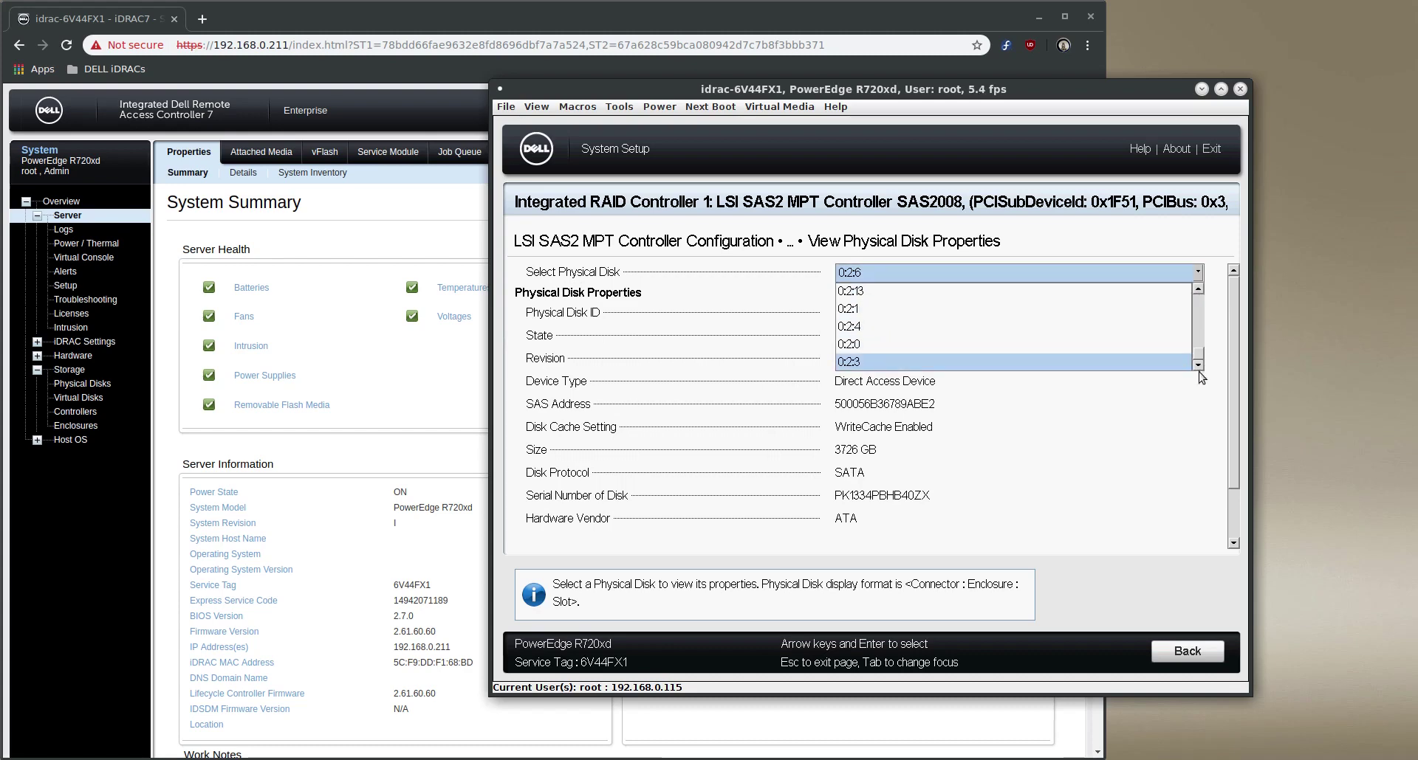
click(849, 291)
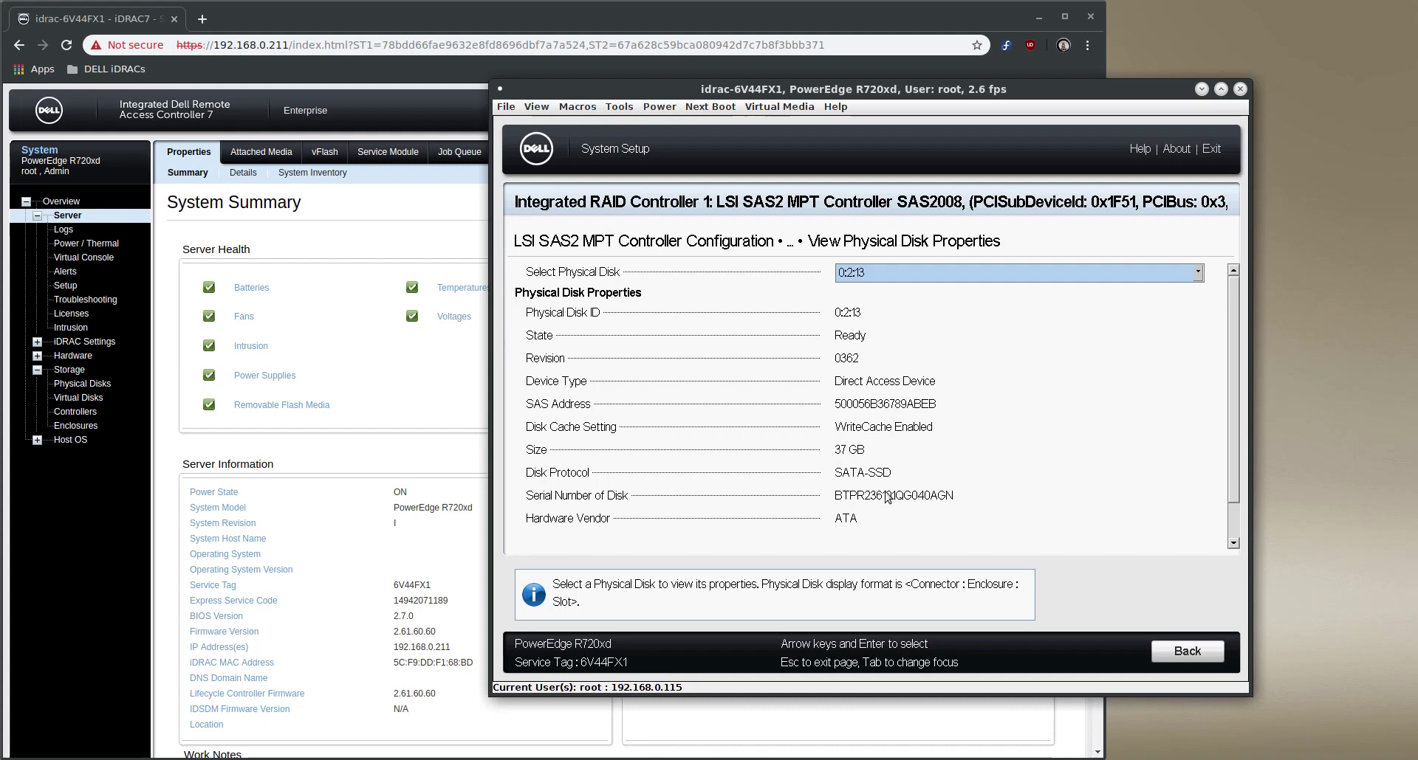
scroll(1227, 411, down, 1)
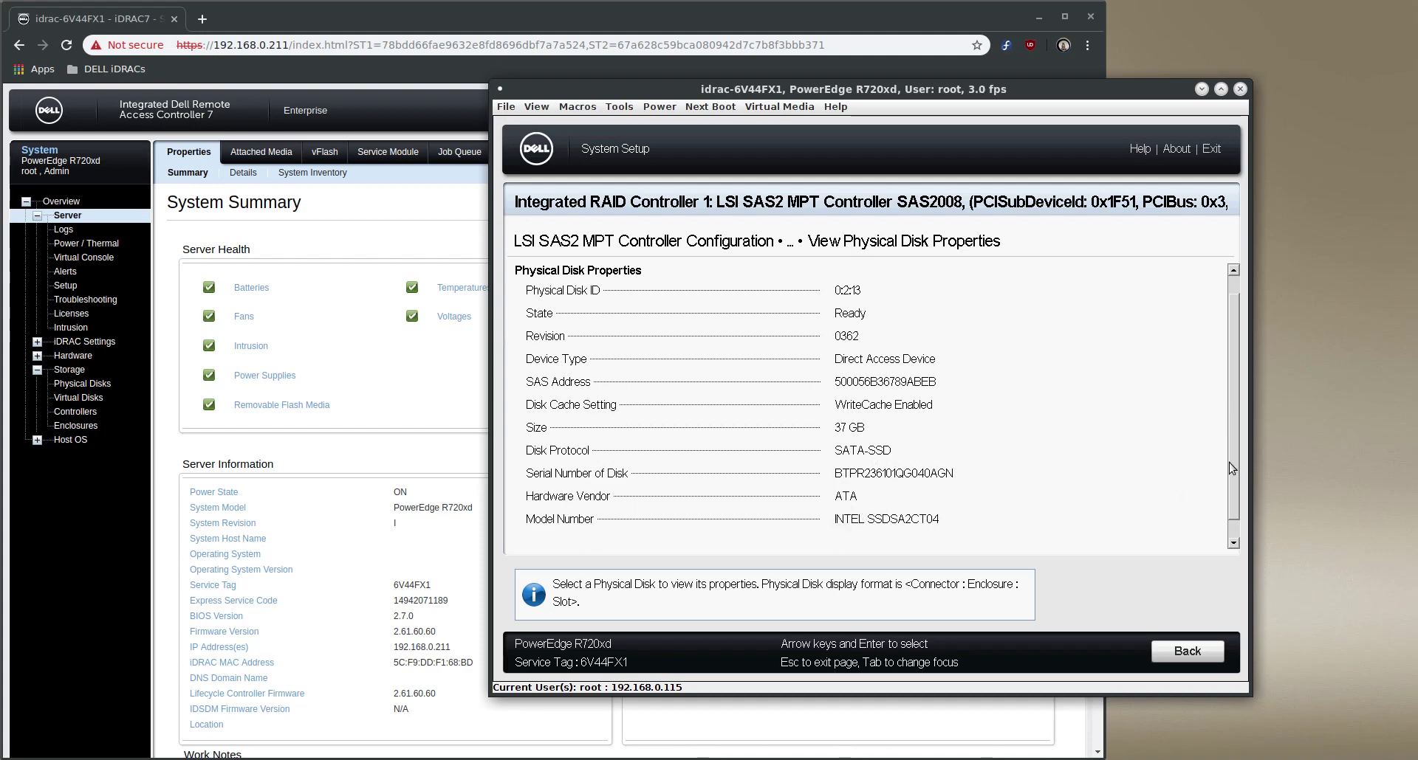
scroll(1232, 484, down, 1)
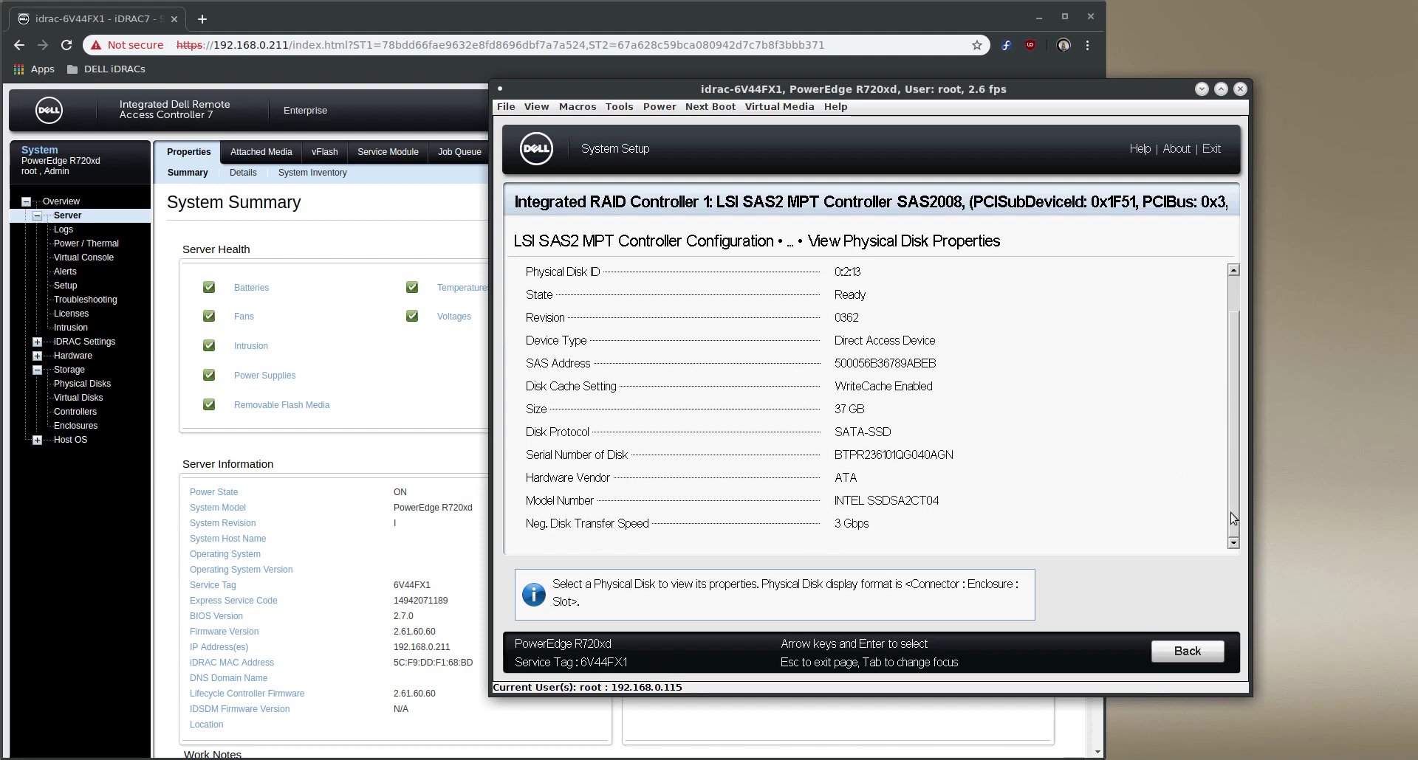
scroll(1231, 517, up, 1)
scroll(1229, 519, down, 1)
scroll(1232, 328, up, 1)
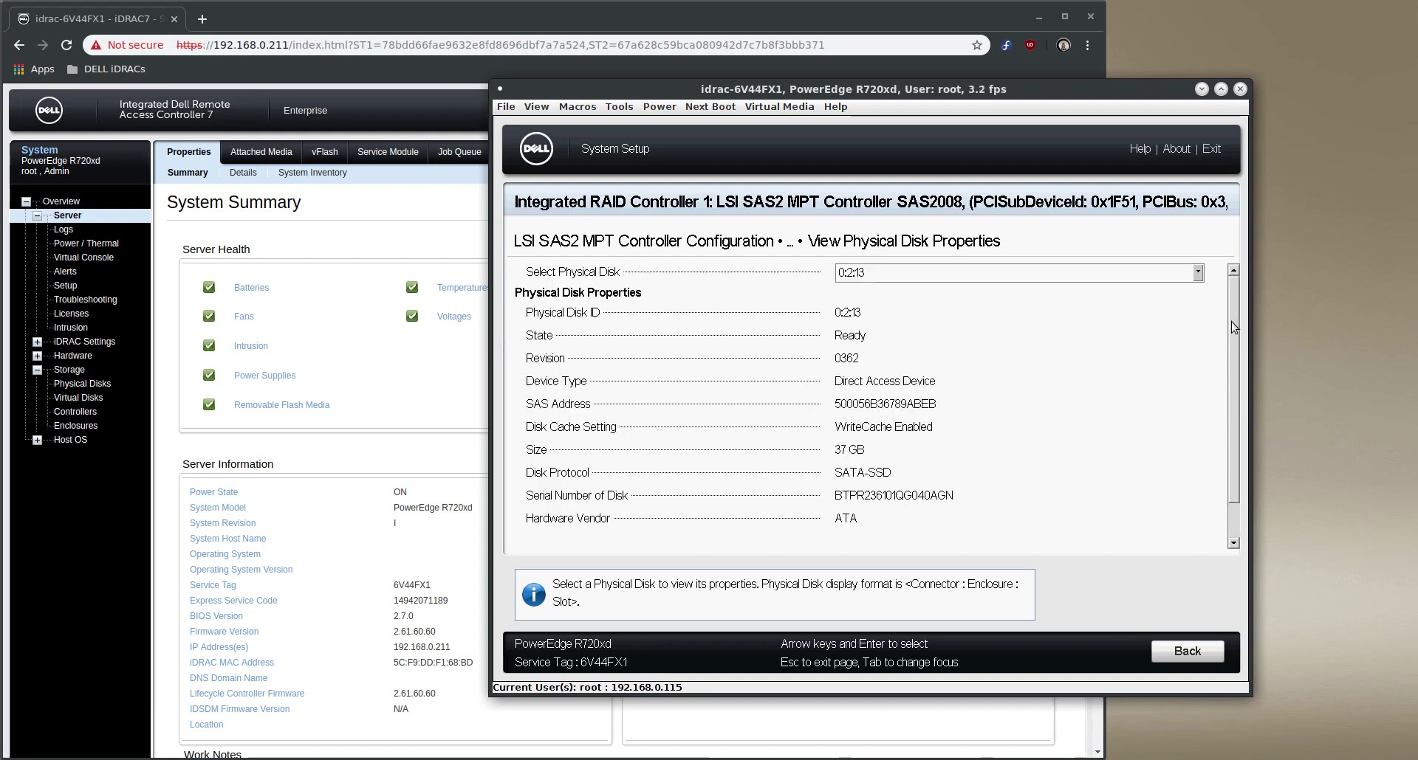
Switch the physical disk selection back to 0:2:6 and review its properties.
click(1199, 273)
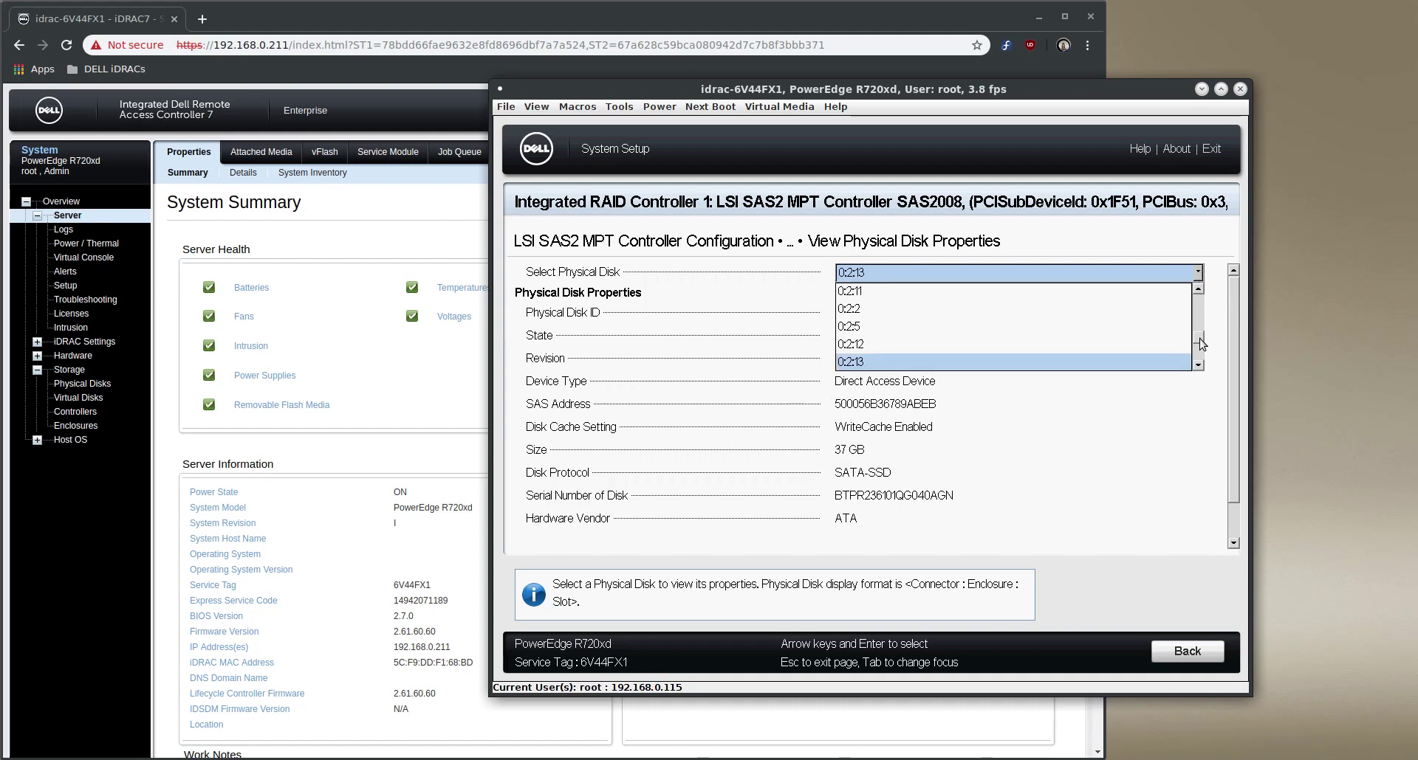
drag(1199, 338, 1198, 306)
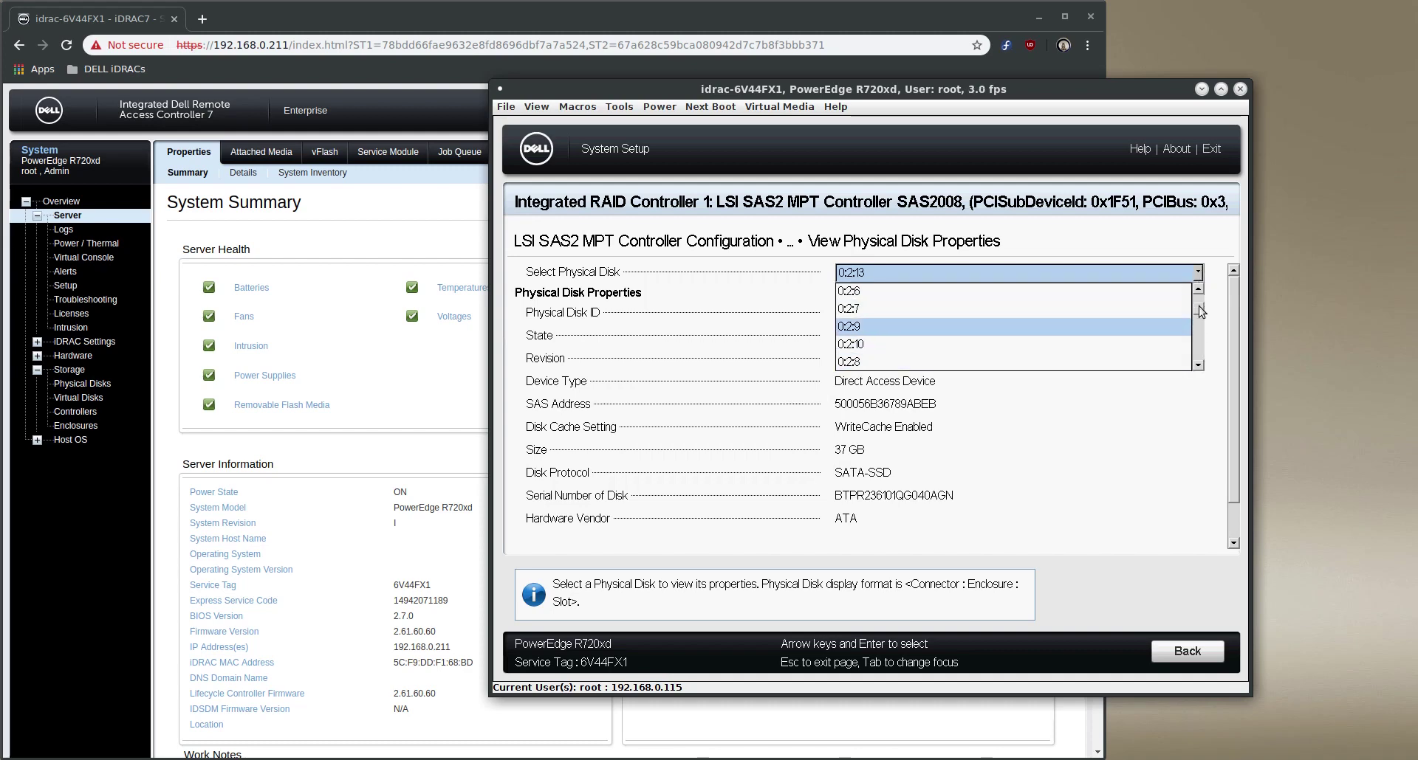
click(1155, 299)
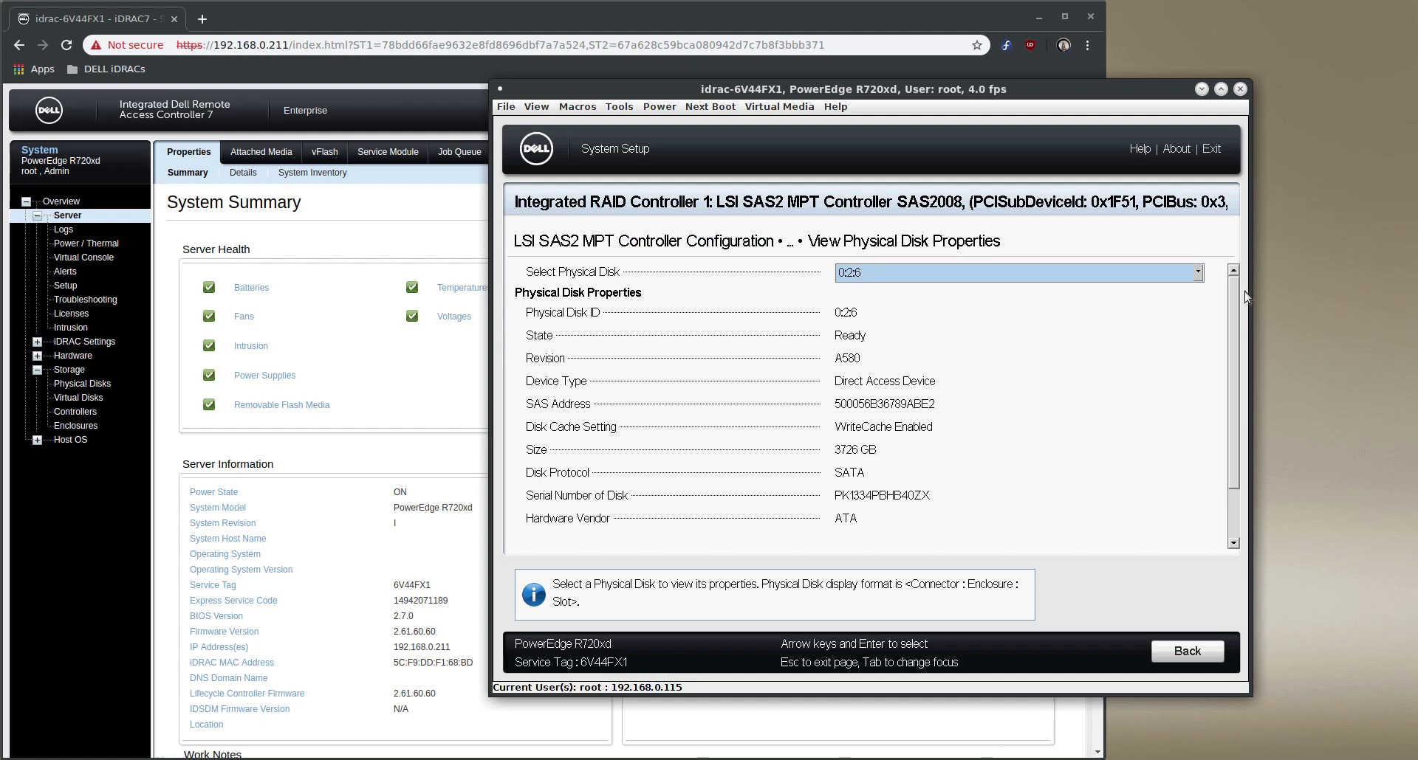
mouse_move(1237, 294)
mouse_down()
mouse_move(1237, 423)
mouse_move(1231, 288)
mouse_up()
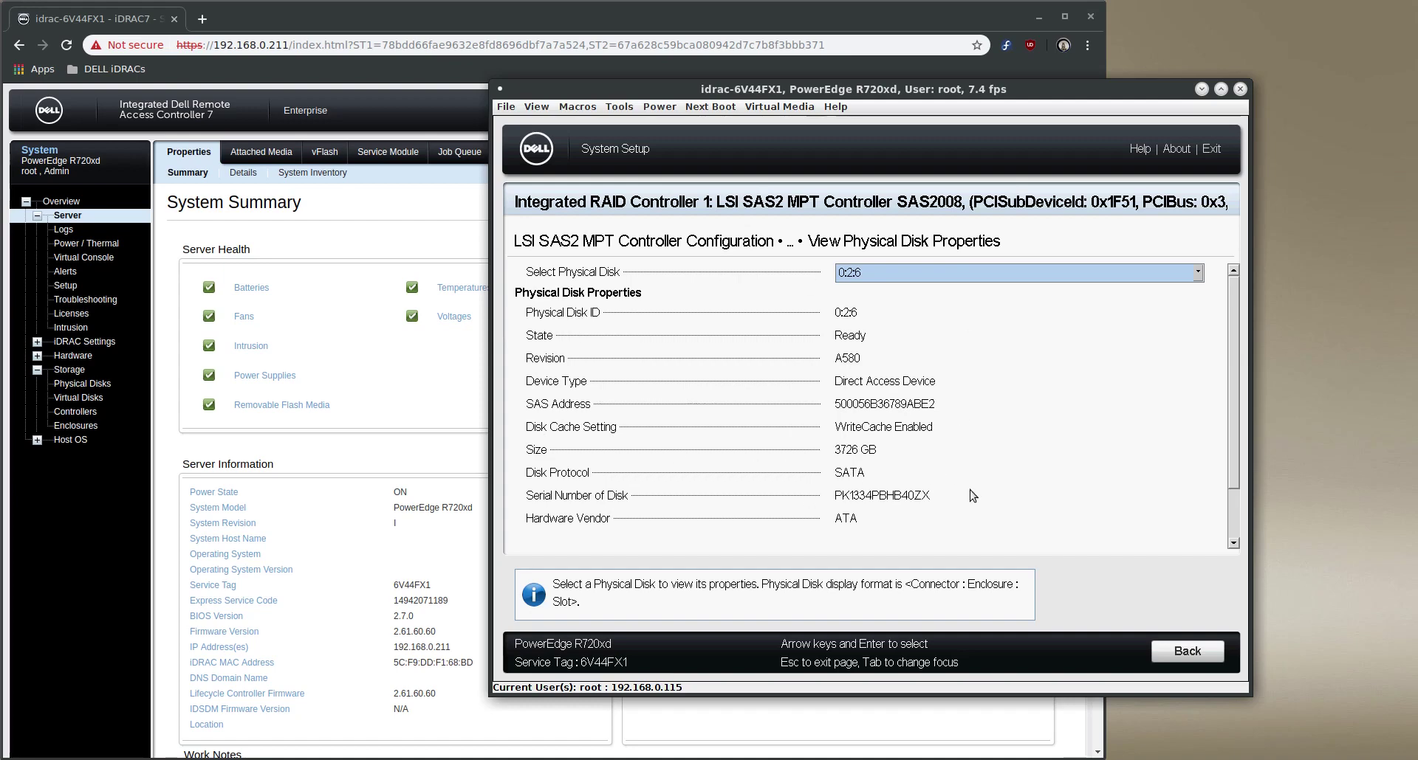
drag(1230, 360, 1234, 313)
mouse_move(1231, 349)
mouse_down()
mouse_move(1236, 454)
mouse_move(1229, 323)
mouse_up()
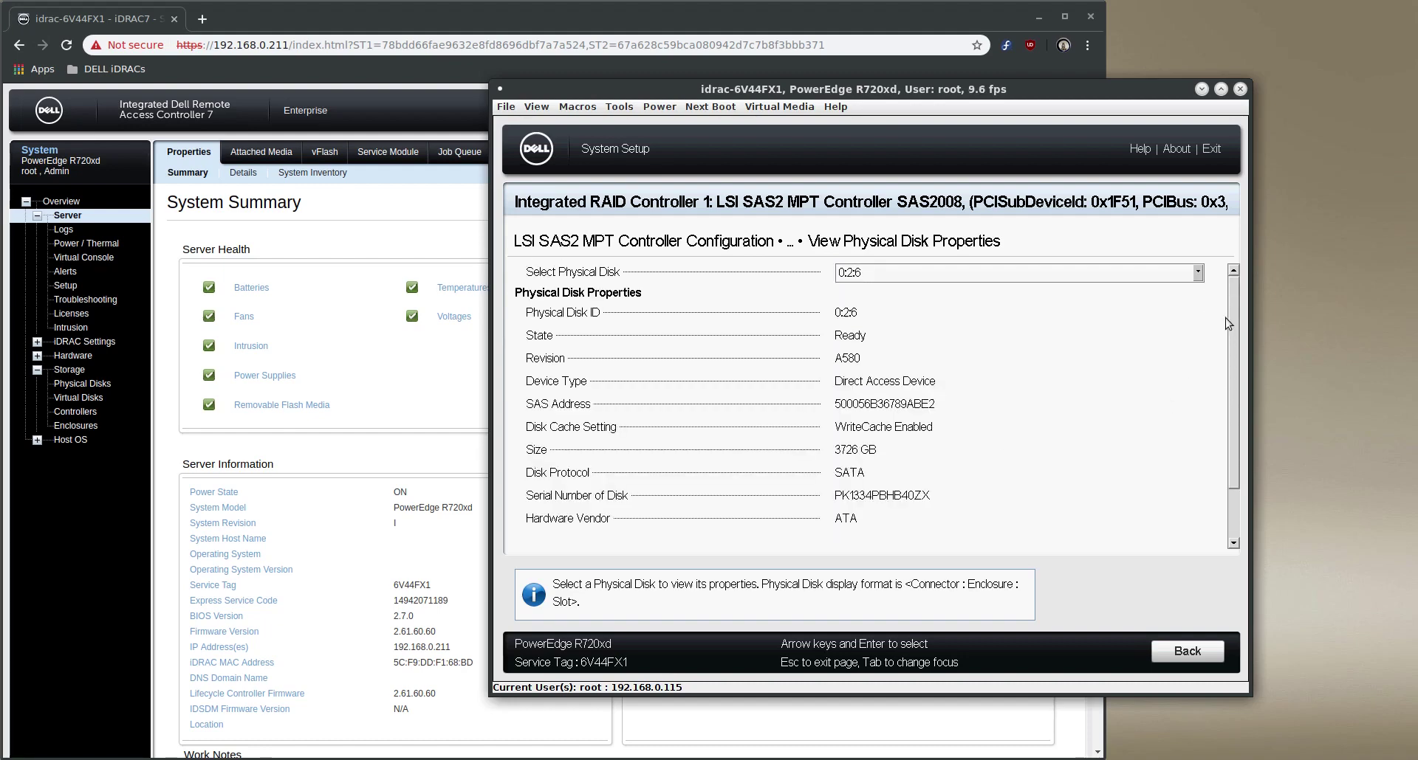
Select physical disk 0:2:9 to view its properties.
click(1197, 274)
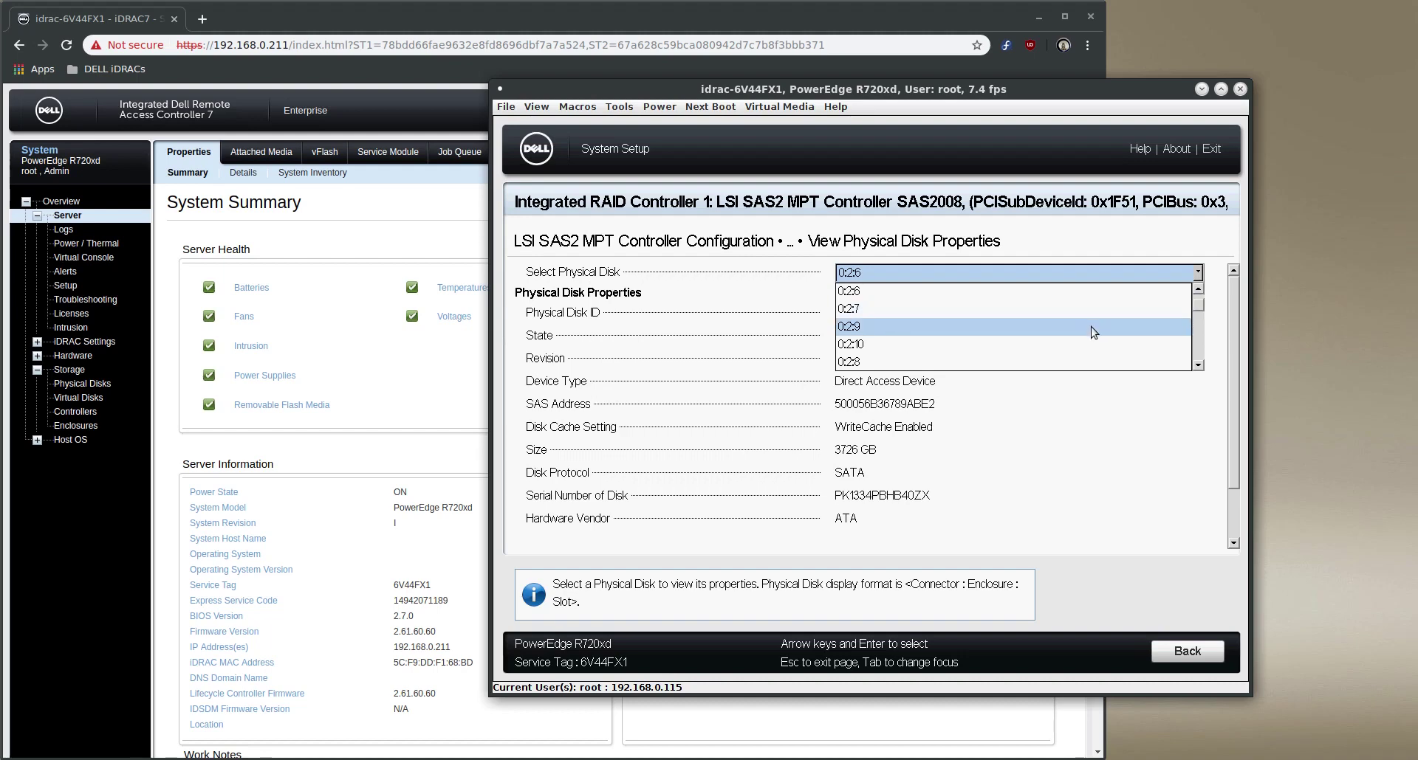
click(1049, 333)
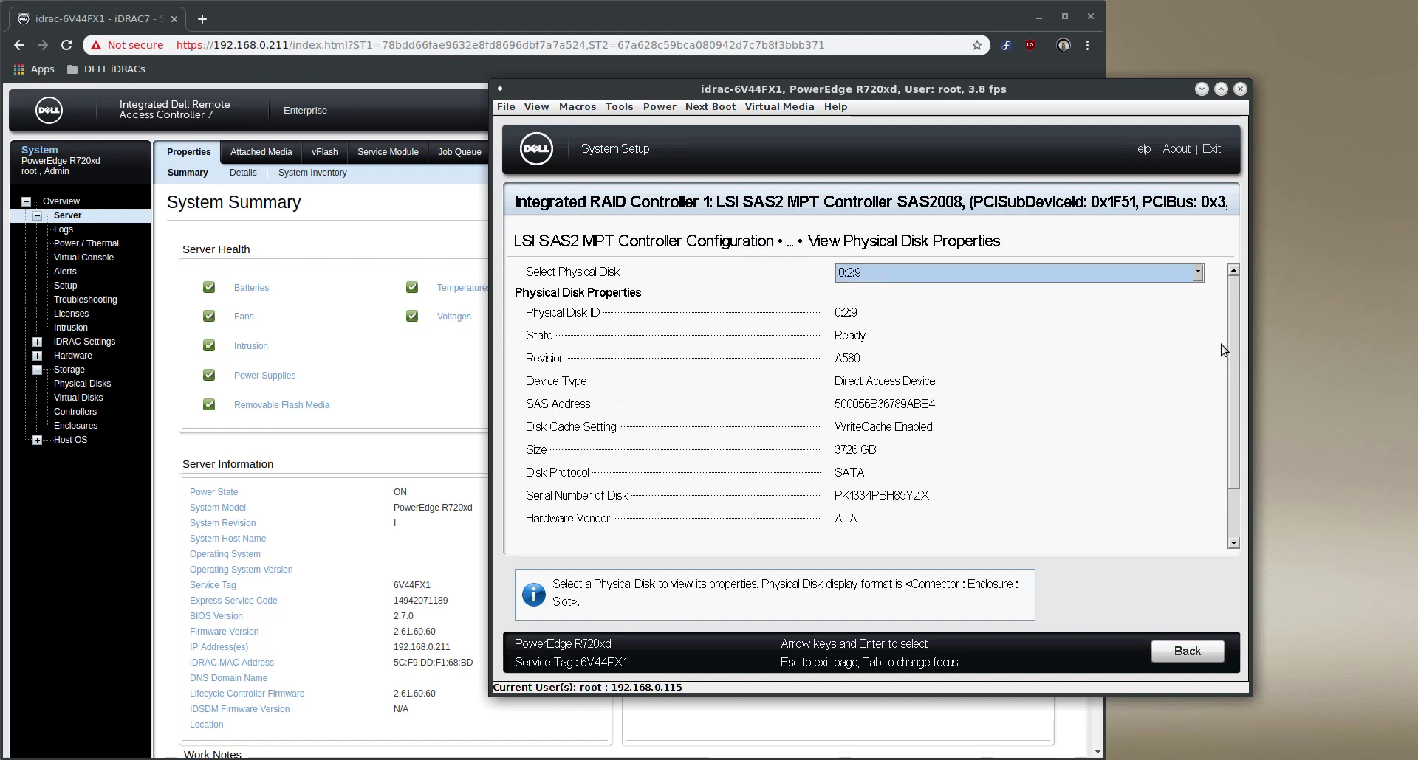
Examine the remaining properties of physical disk 0:2:9 down to its rotation speed, and return to Physical Disk Management.
drag(1235, 327, 1227, 456)
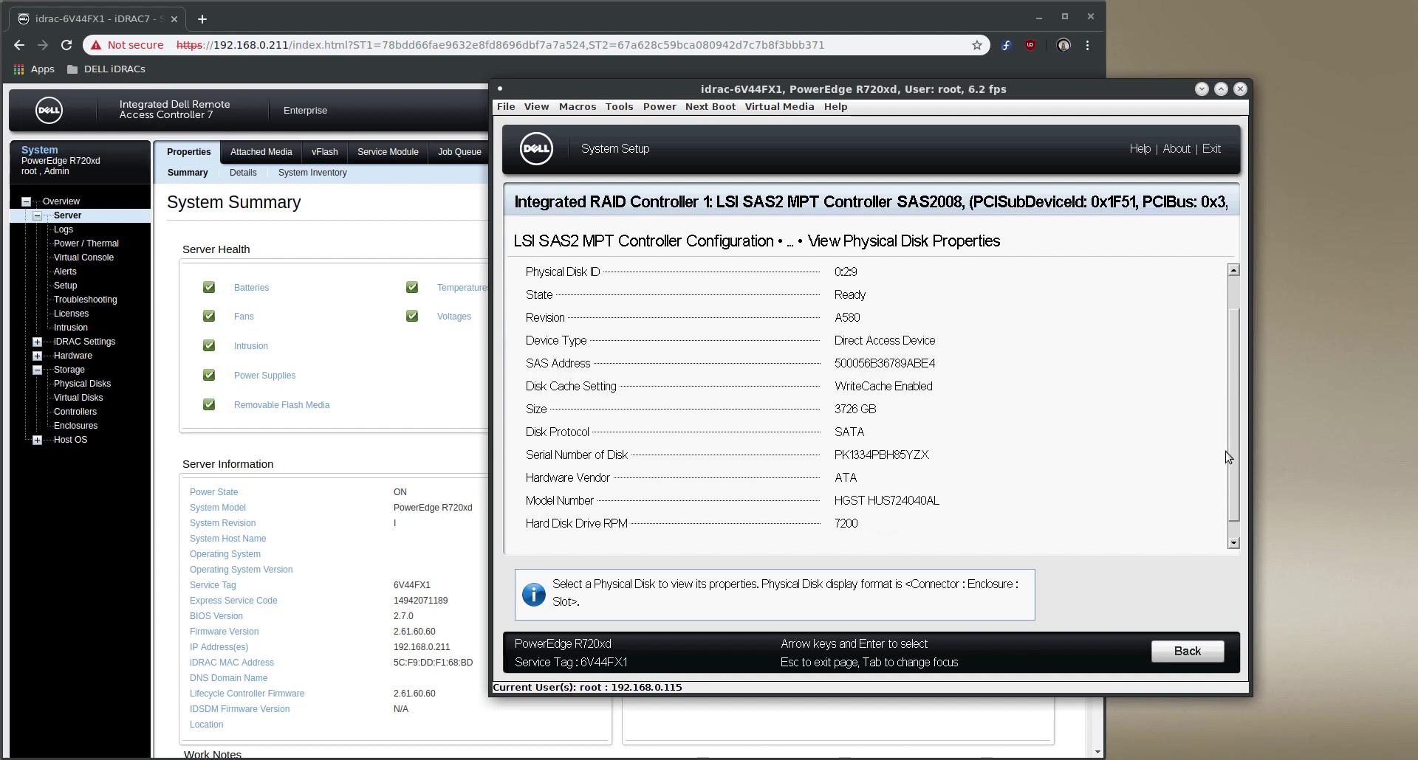
drag(1230, 397, 1230, 364)
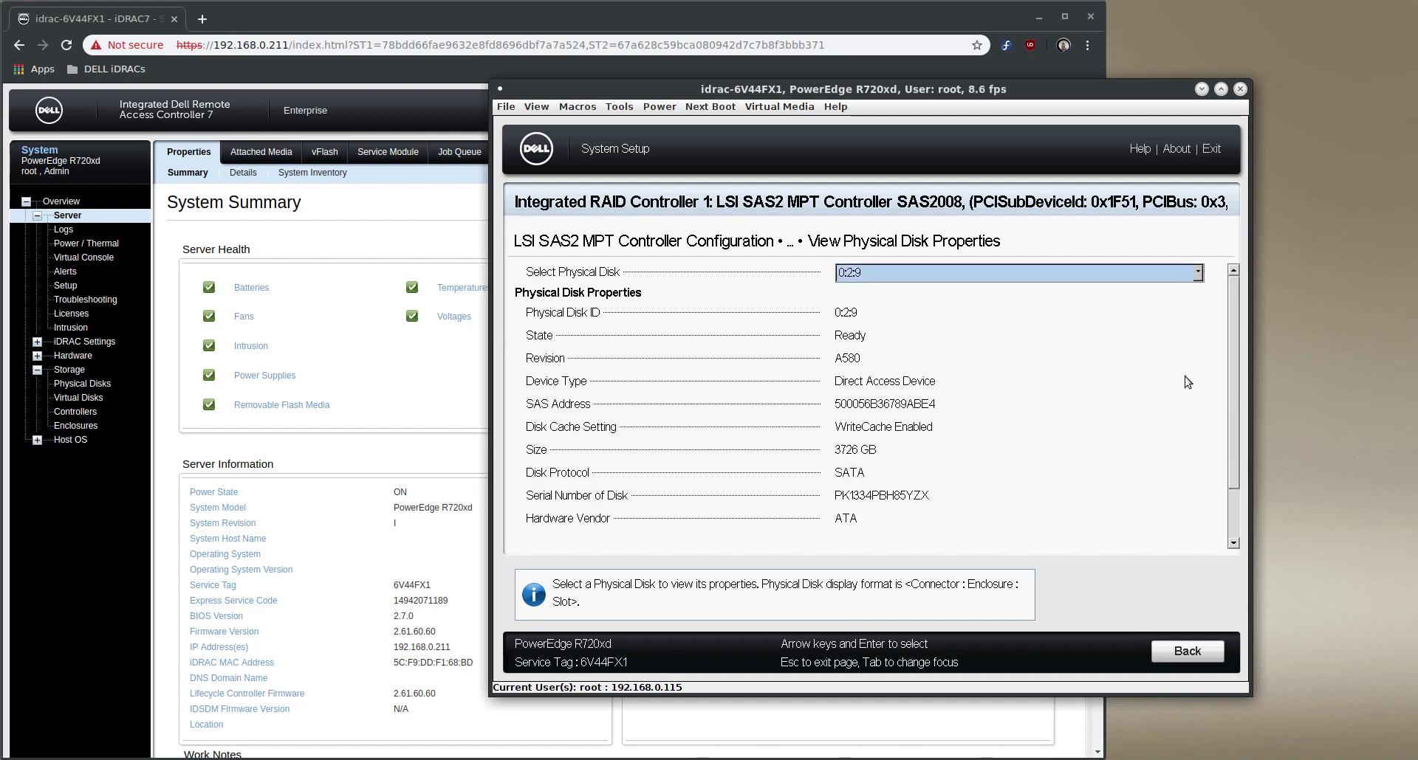
click(1187, 653)
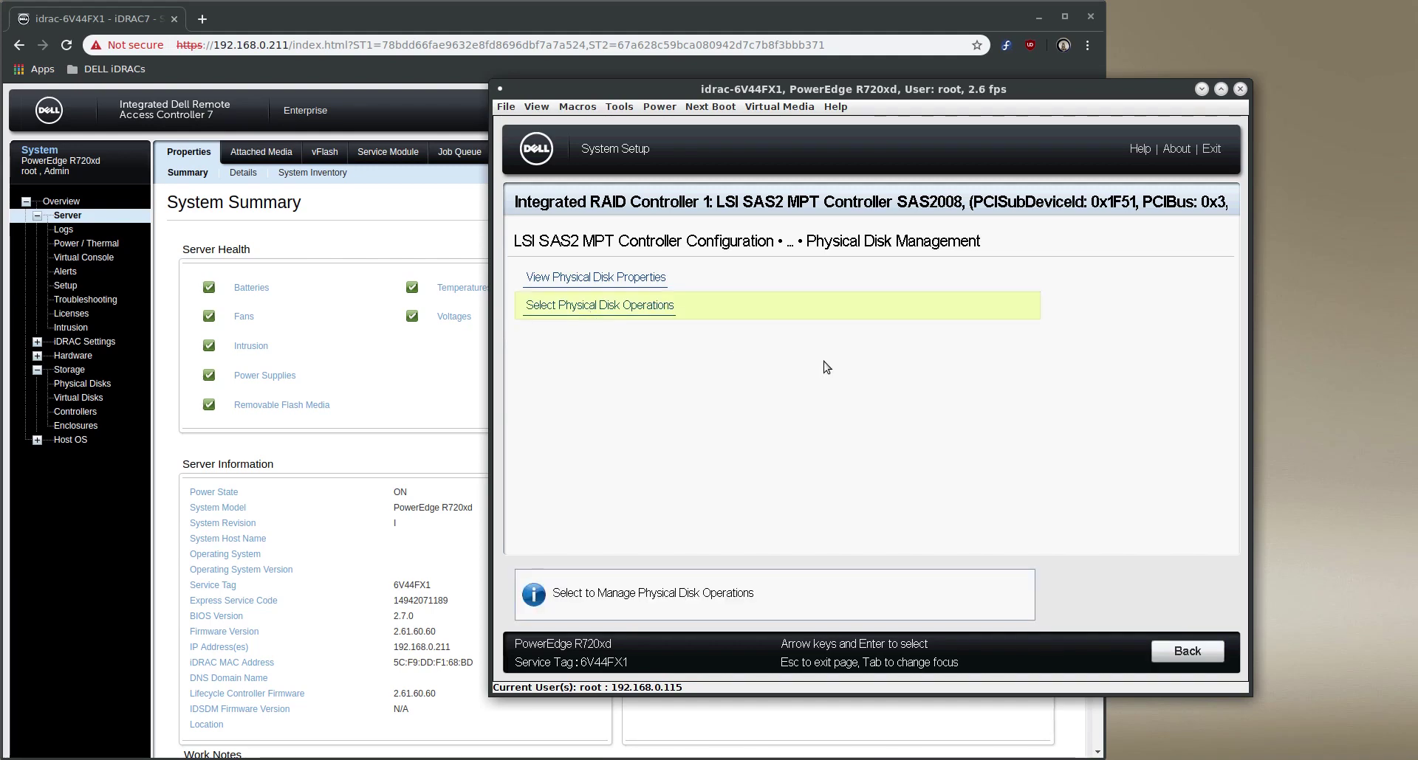
Open Select Physical Disk Operations and view the list of selectable disks, keeping disk 0:2:6.
key(Return)
click(1197, 273)
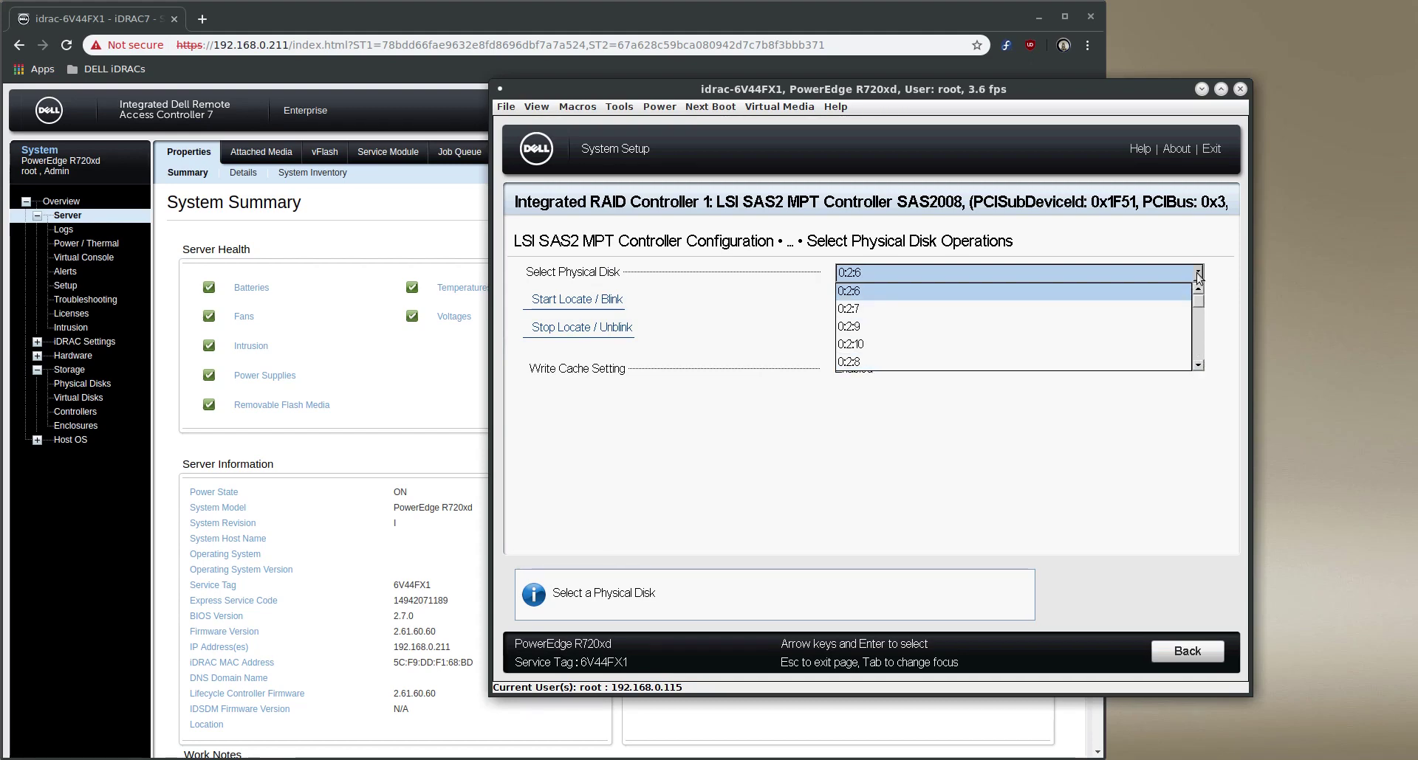
click(1215, 272)
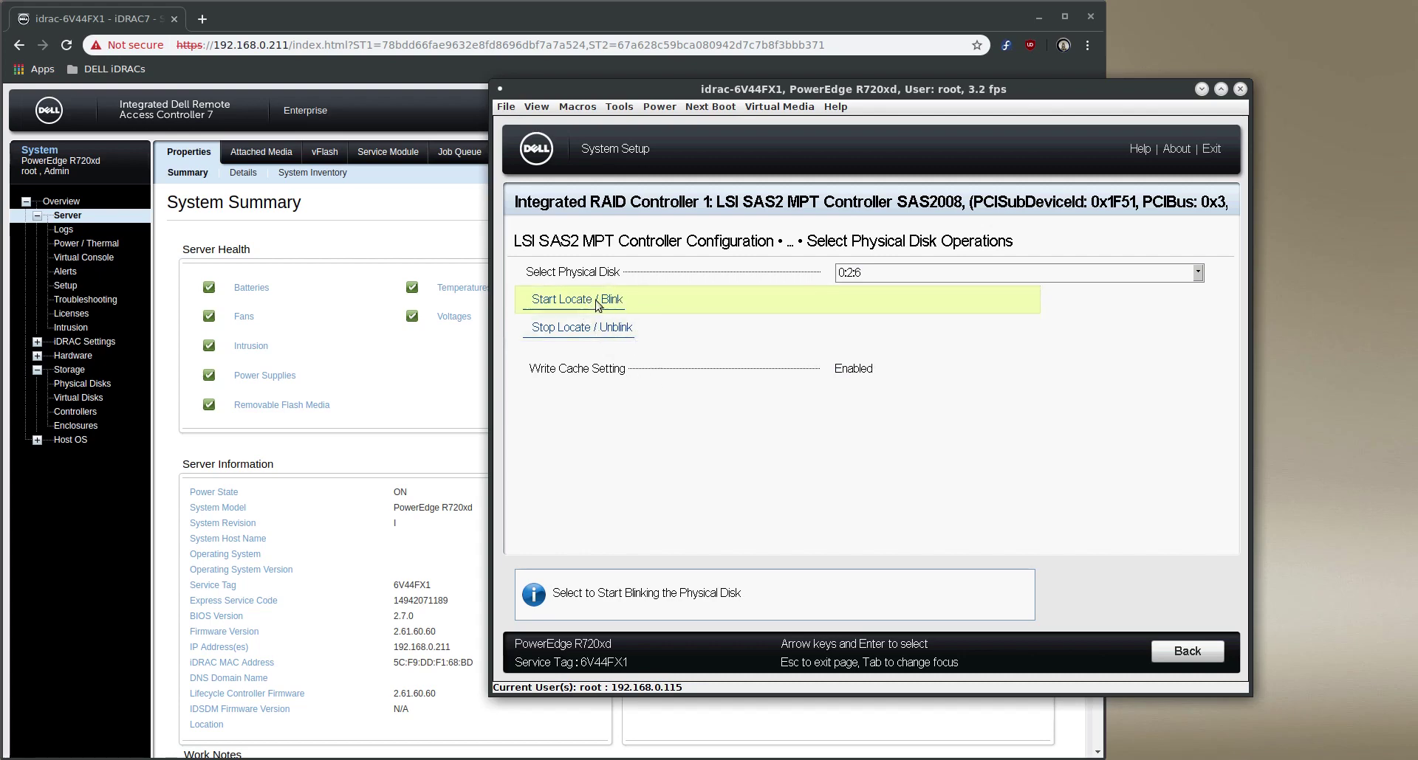
Look through the full disk list and select physical disk 0:2:10 to review its locate and blink operations.
click(1197, 272)
key(Down)
key(Down)
key(Down)
key(Down)
key(Down)
key(Down)
key(Down)
key(Down)
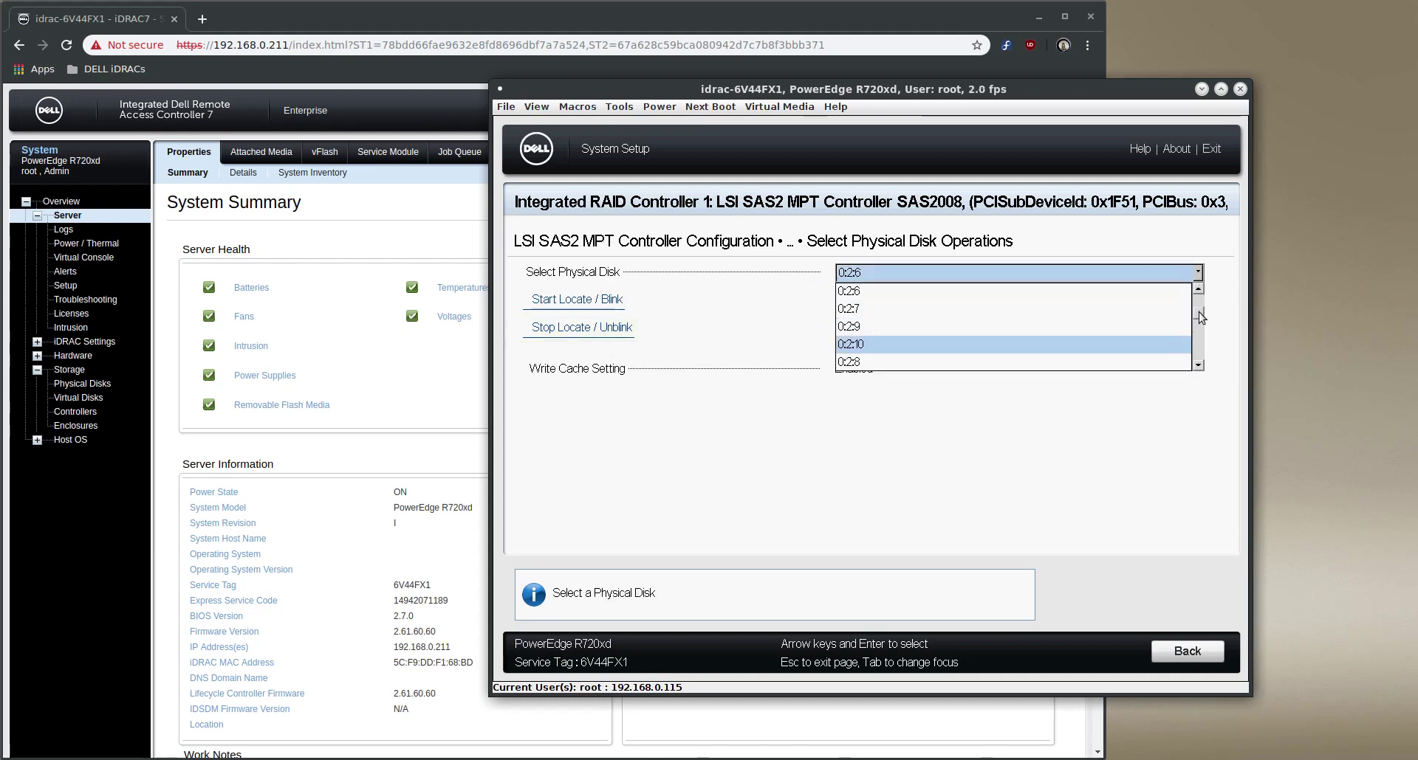
key(Down)
key(Down)
key(Down)
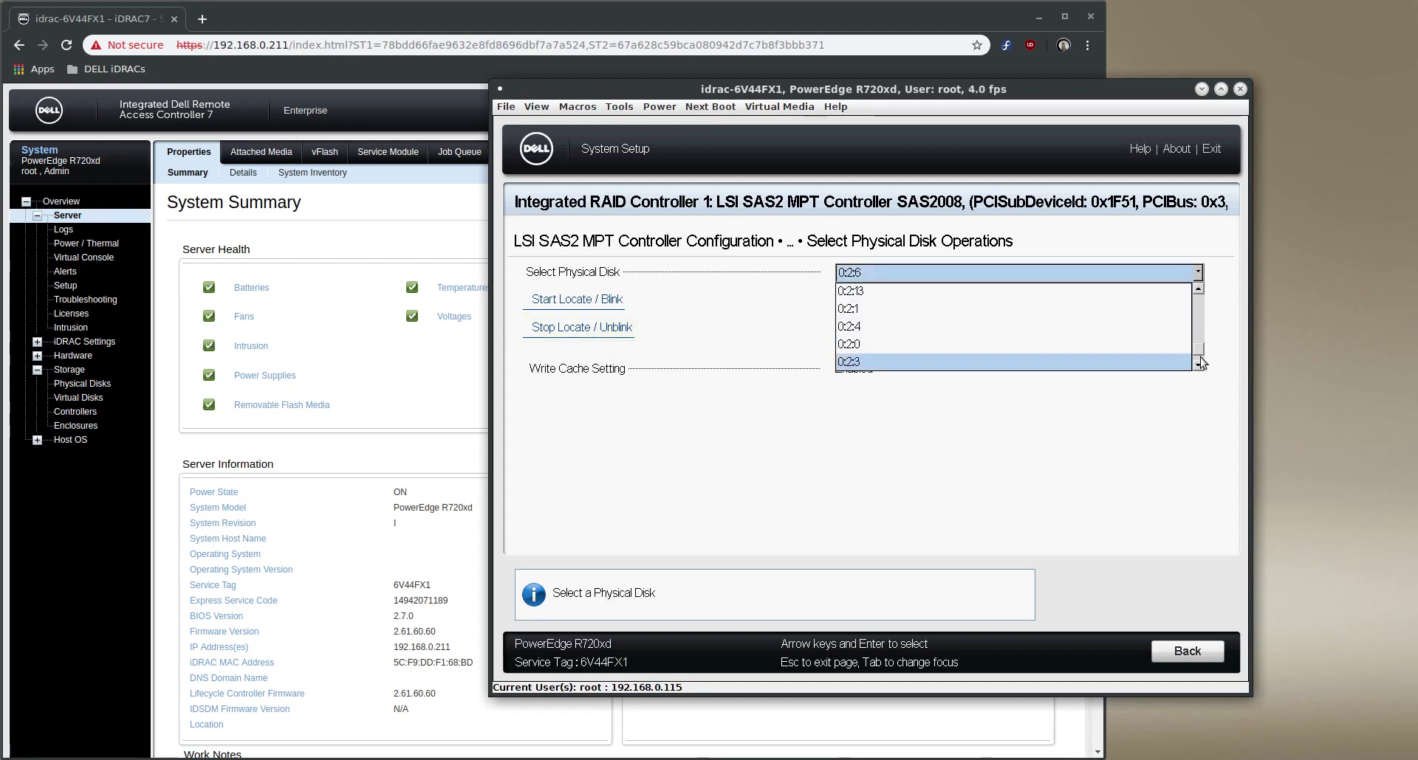
key(Up)
key(Up)
key(Up)
key(Up)
drag(1197, 322, 1198, 313)
click(969, 314)
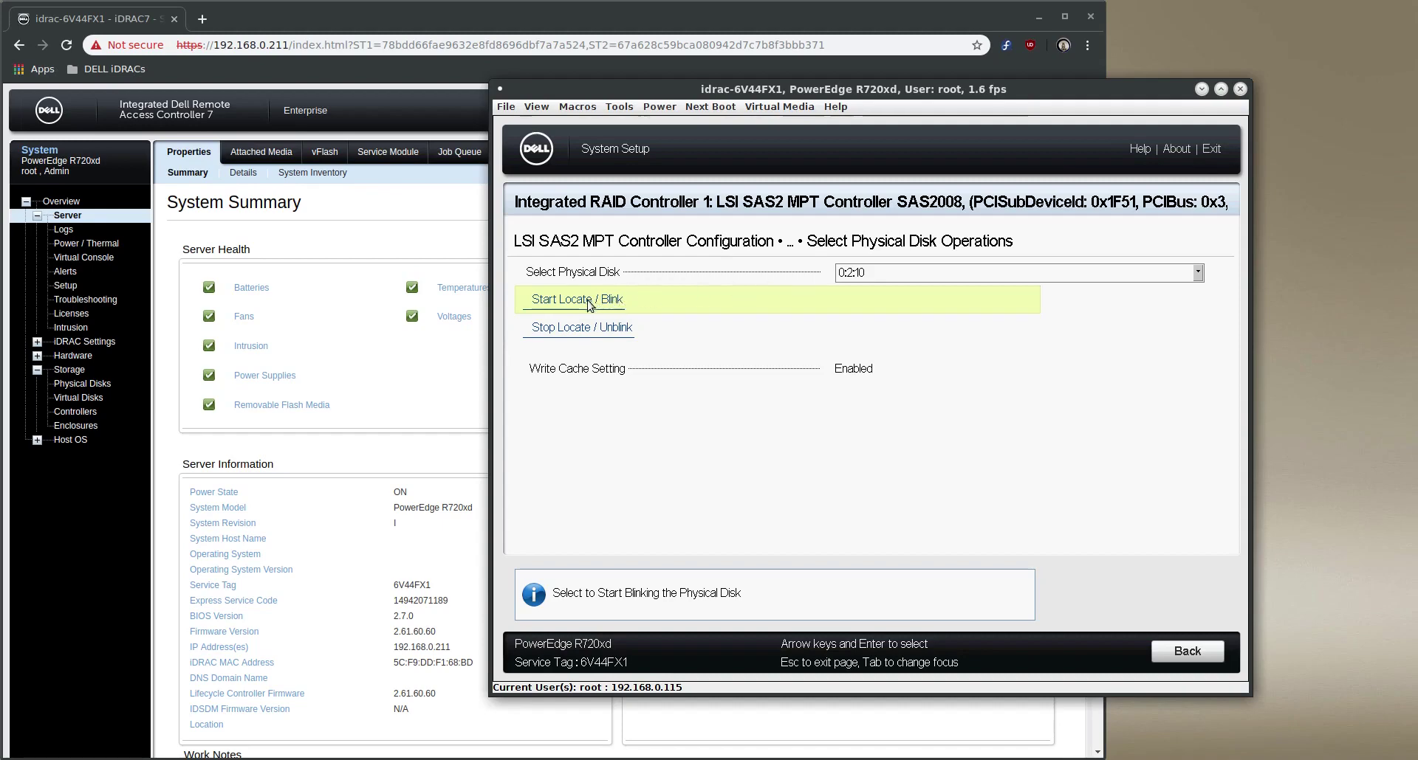
Leave the physical disk operations and return to the controller's Configuration Options to review its two management entries.
key(Down)
click(1170, 651)
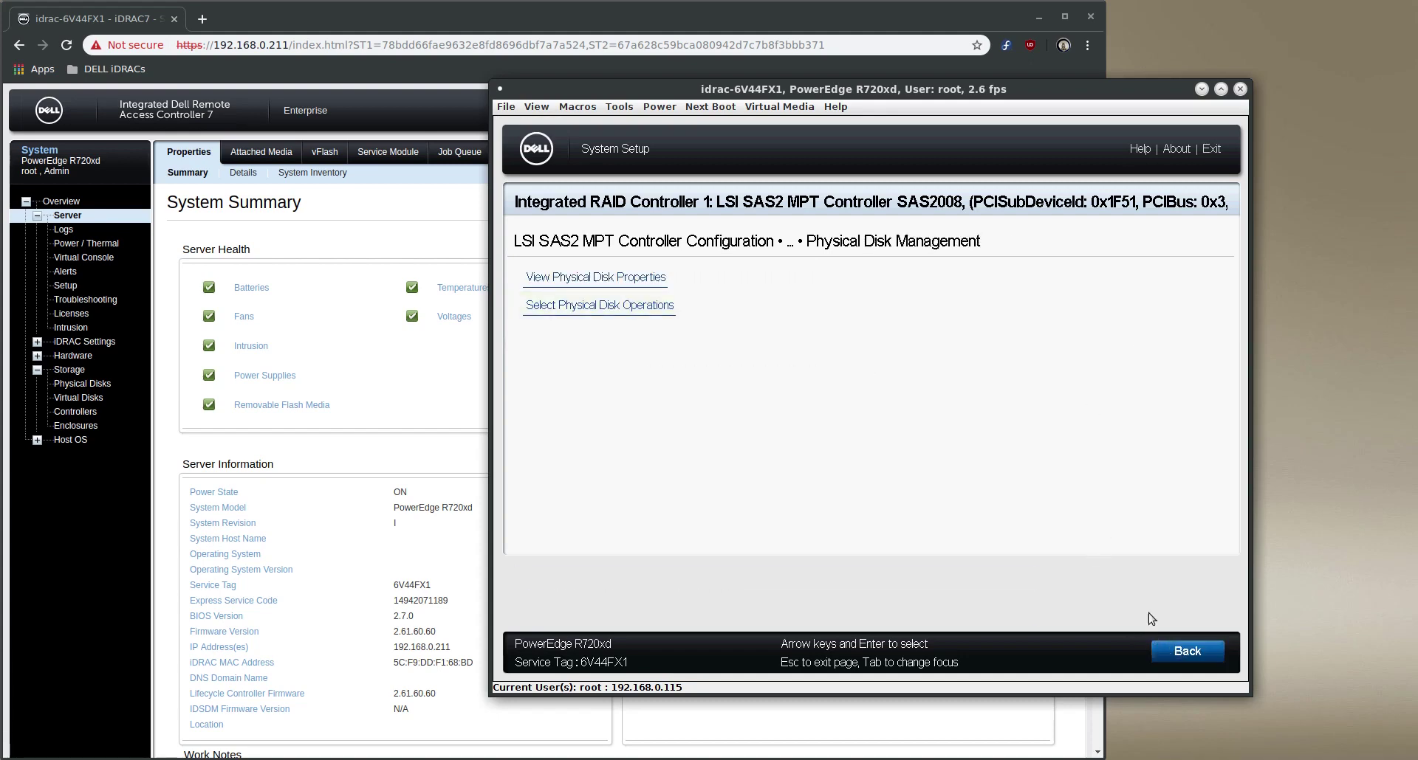
click(1183, 652)
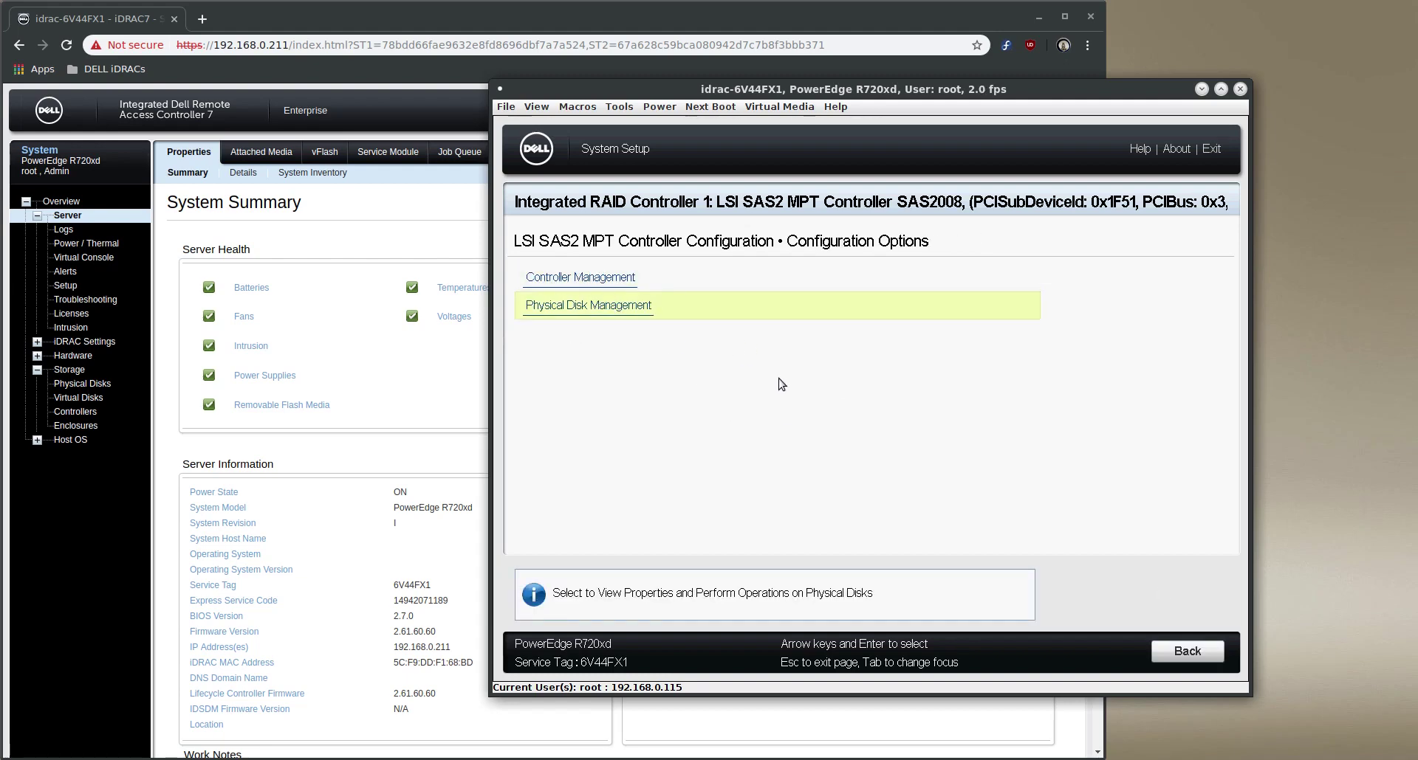
key(Up)
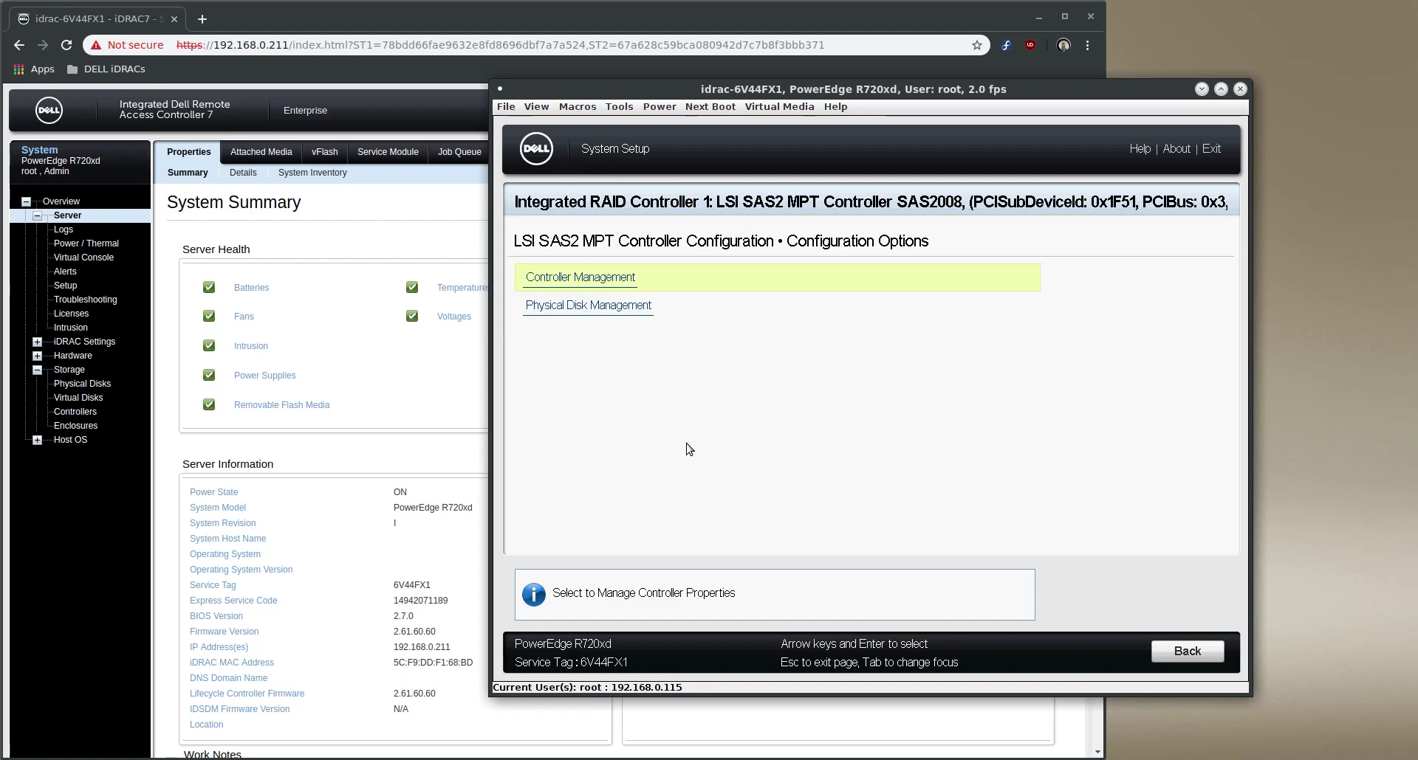
key(Down)
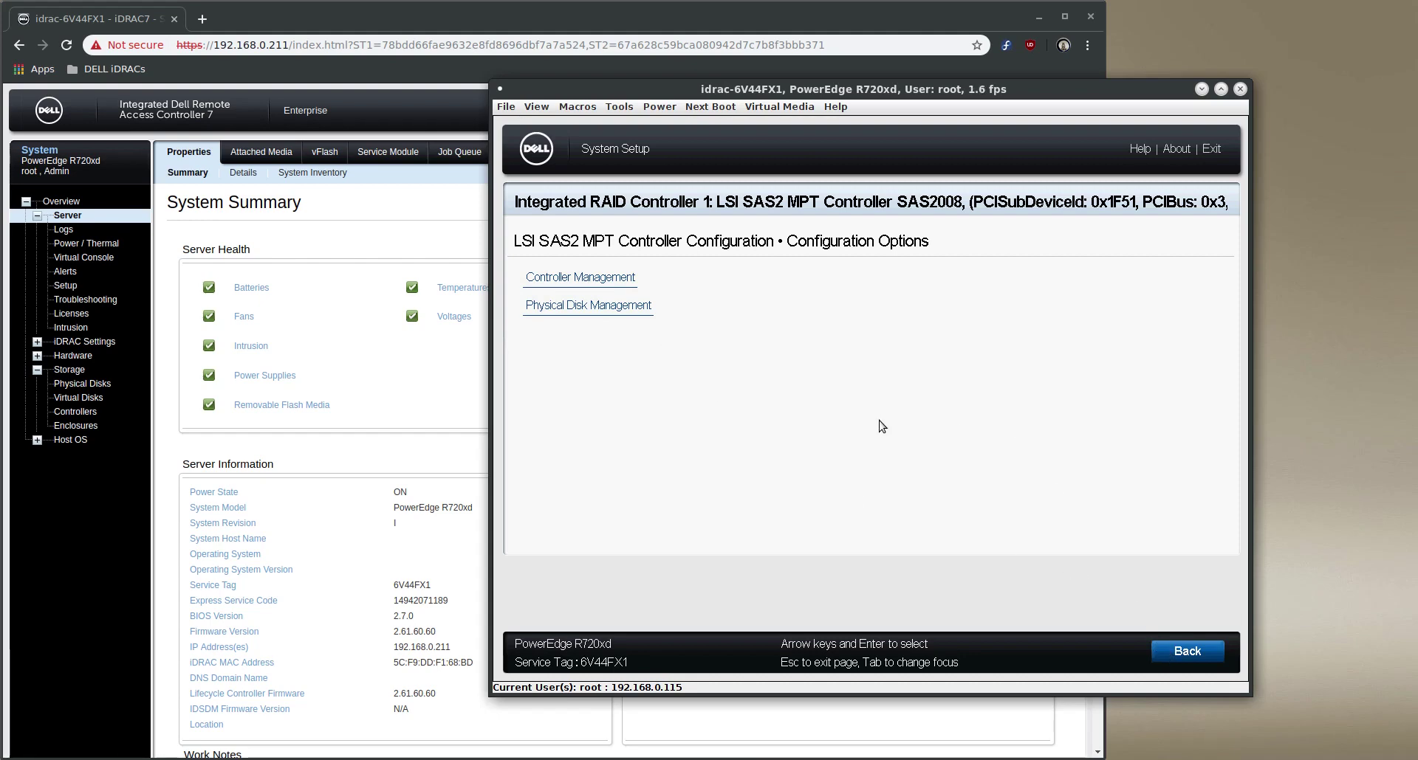
Exit the LSI SAS2 controller configuration without saving changes, and return from Device Settings to the System Setup Main Menu.
click(1179, 648)
click(1179, 654)
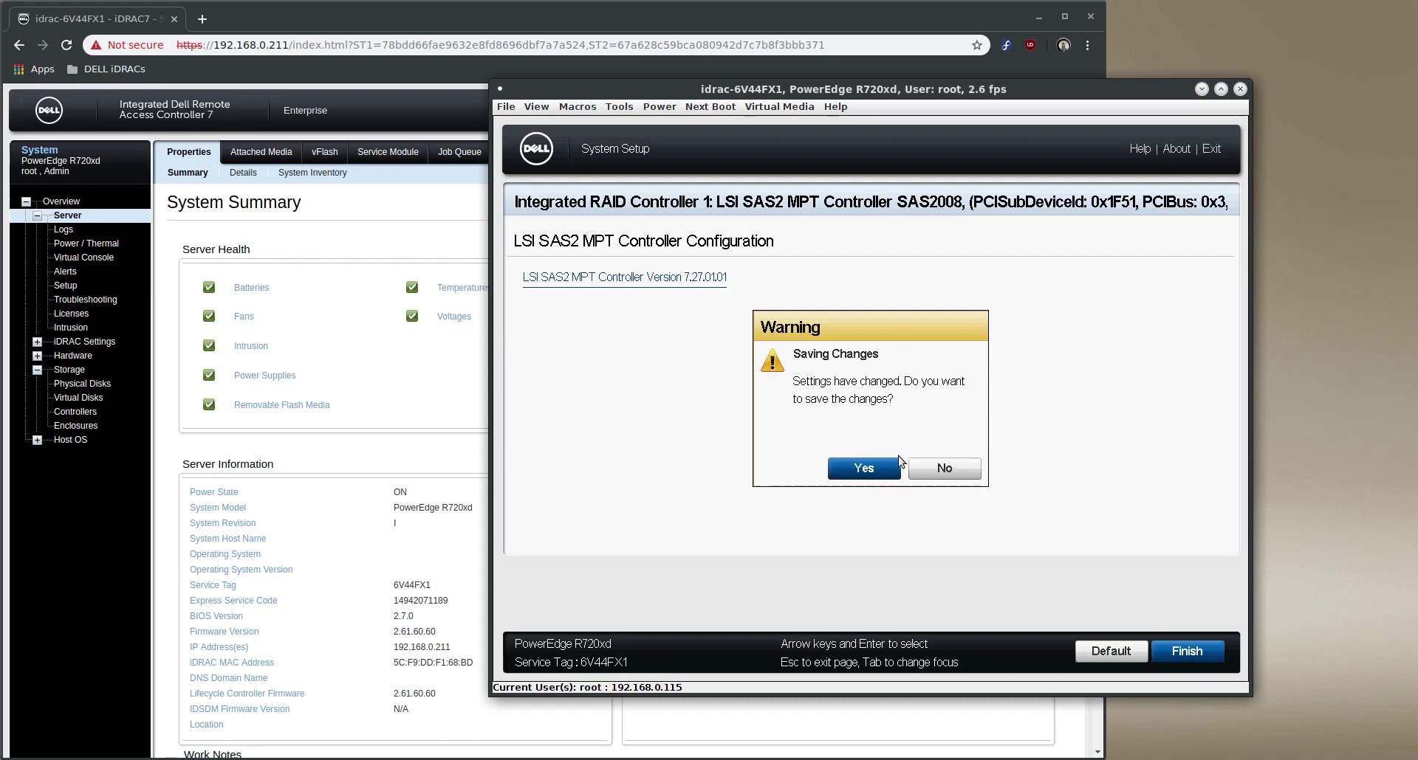
click(946, 471)
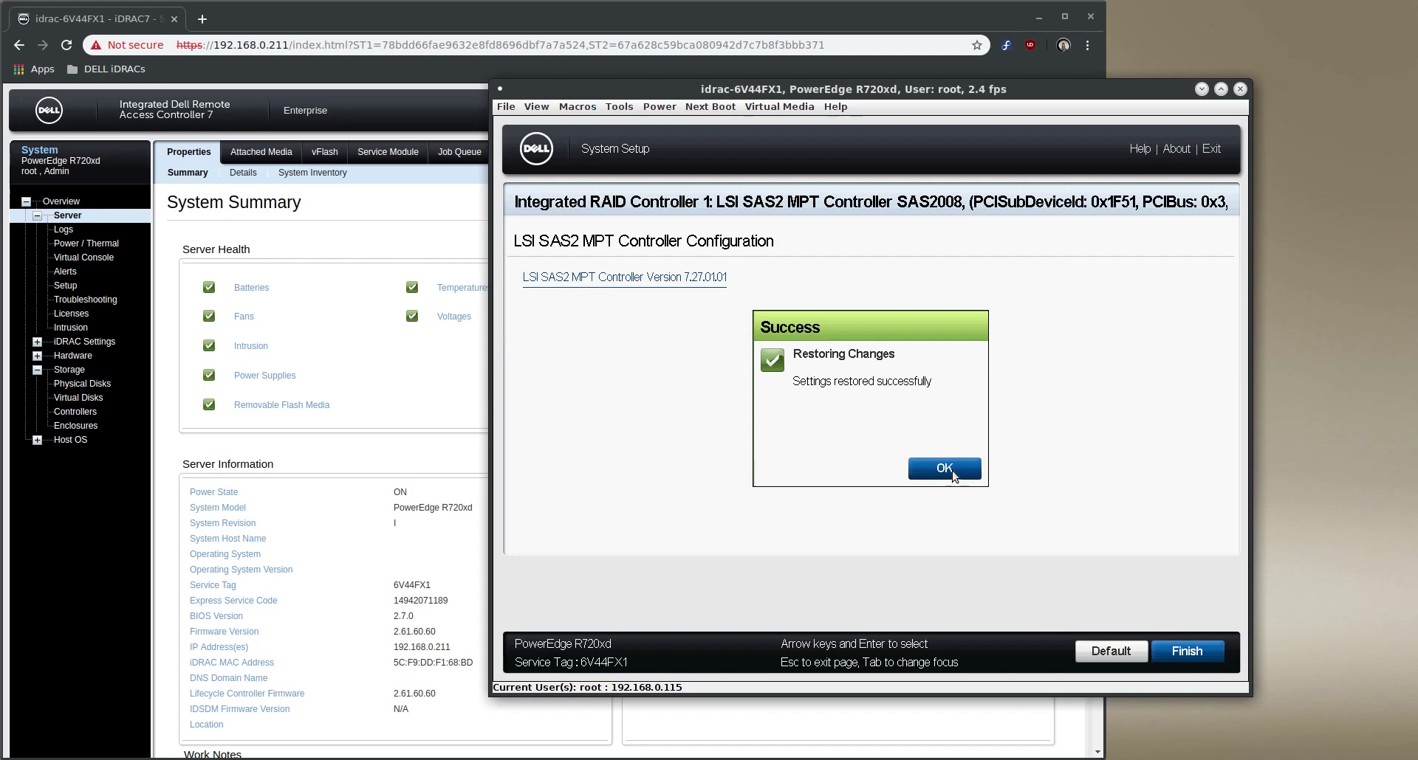
click(948, 470)
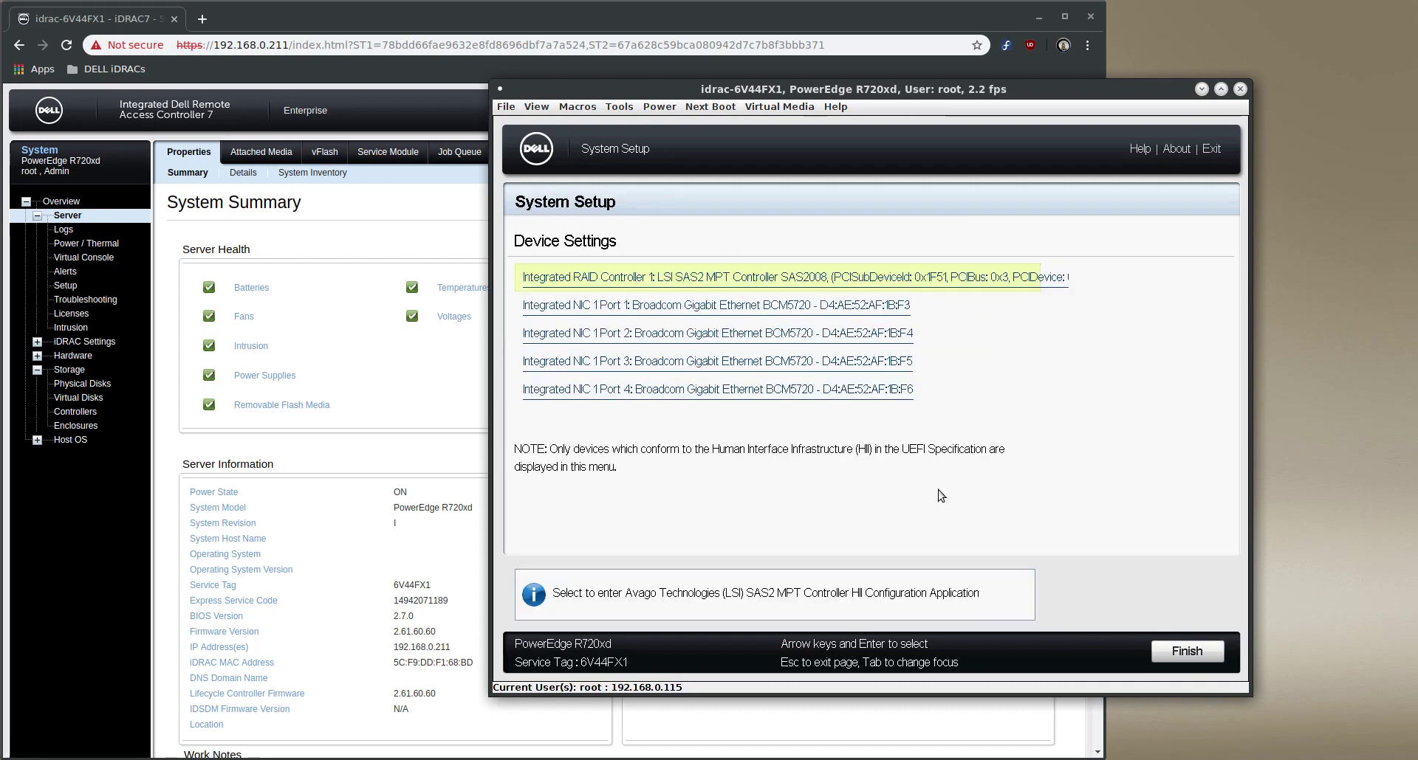
click(1176, 656)
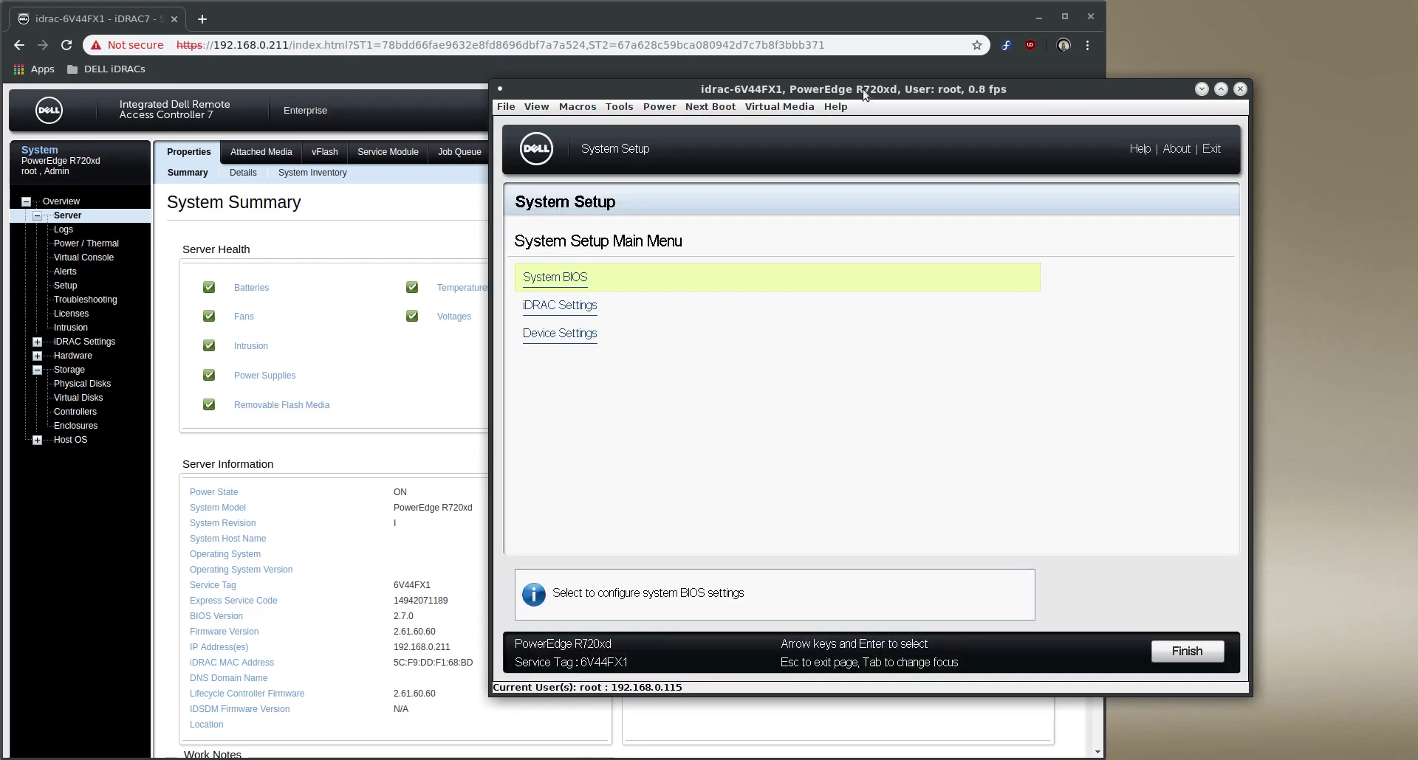
drag(864, 95, 851, 90)
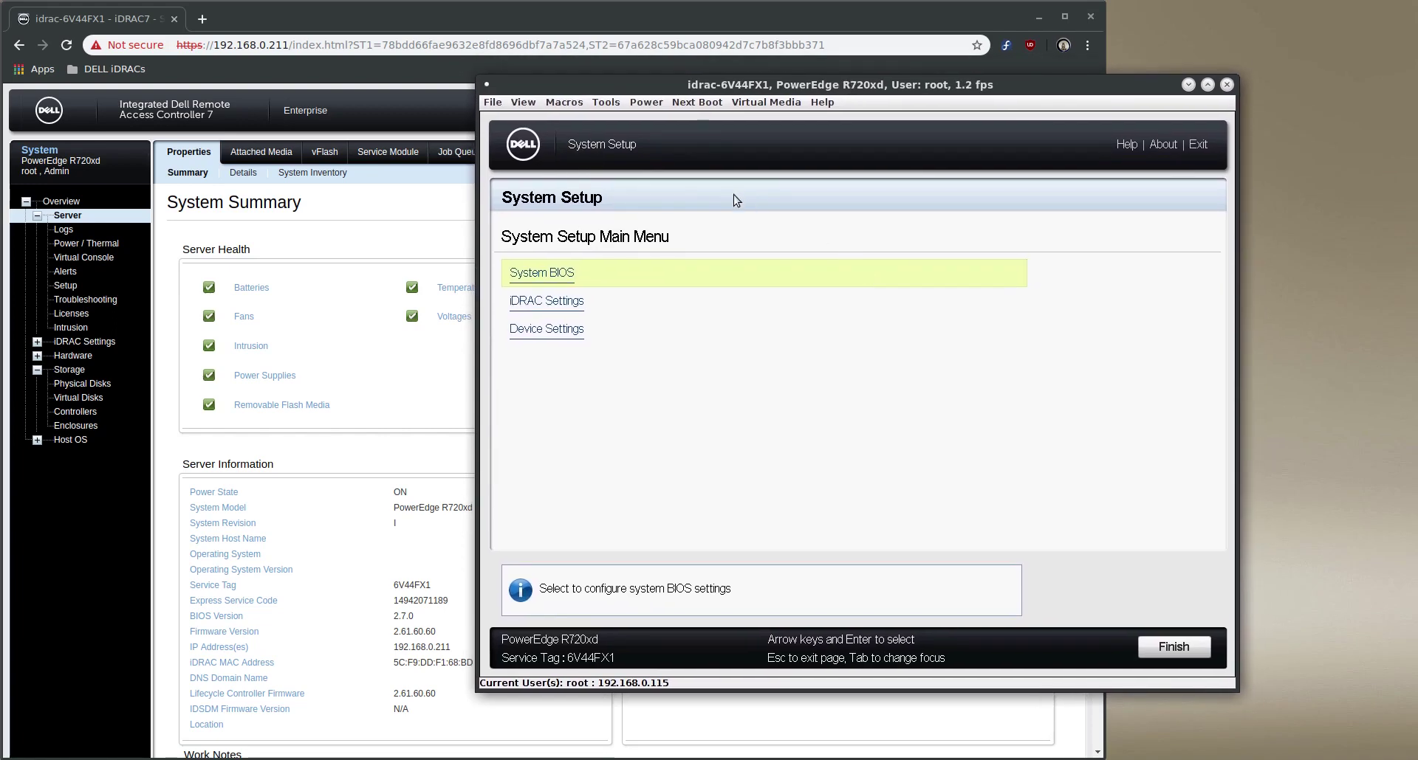
key(Down)
key(Down)
key(Up)
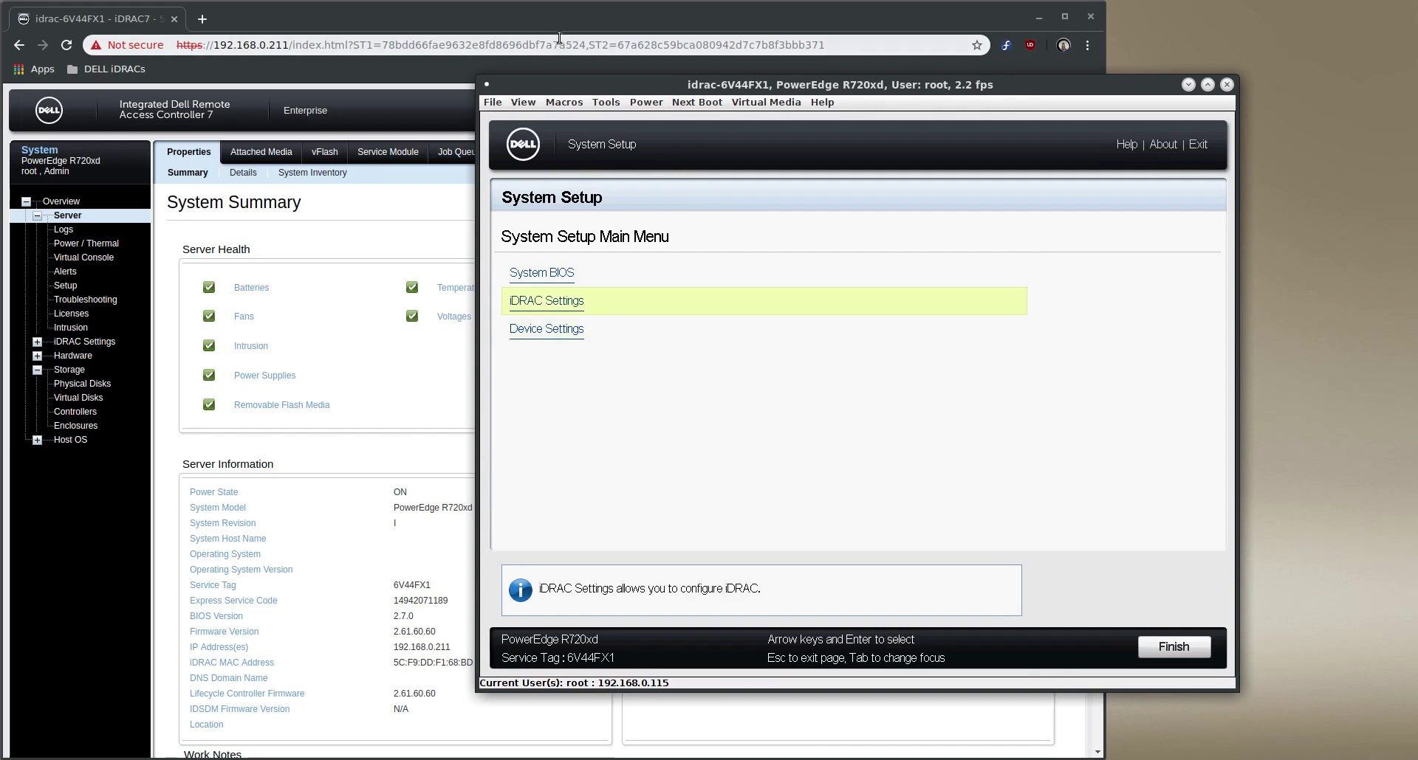
Switch to the iDRAC web interface and check the Storage section's Summary, Topology, Identify and Pending Operations pages.
click(562, 23)
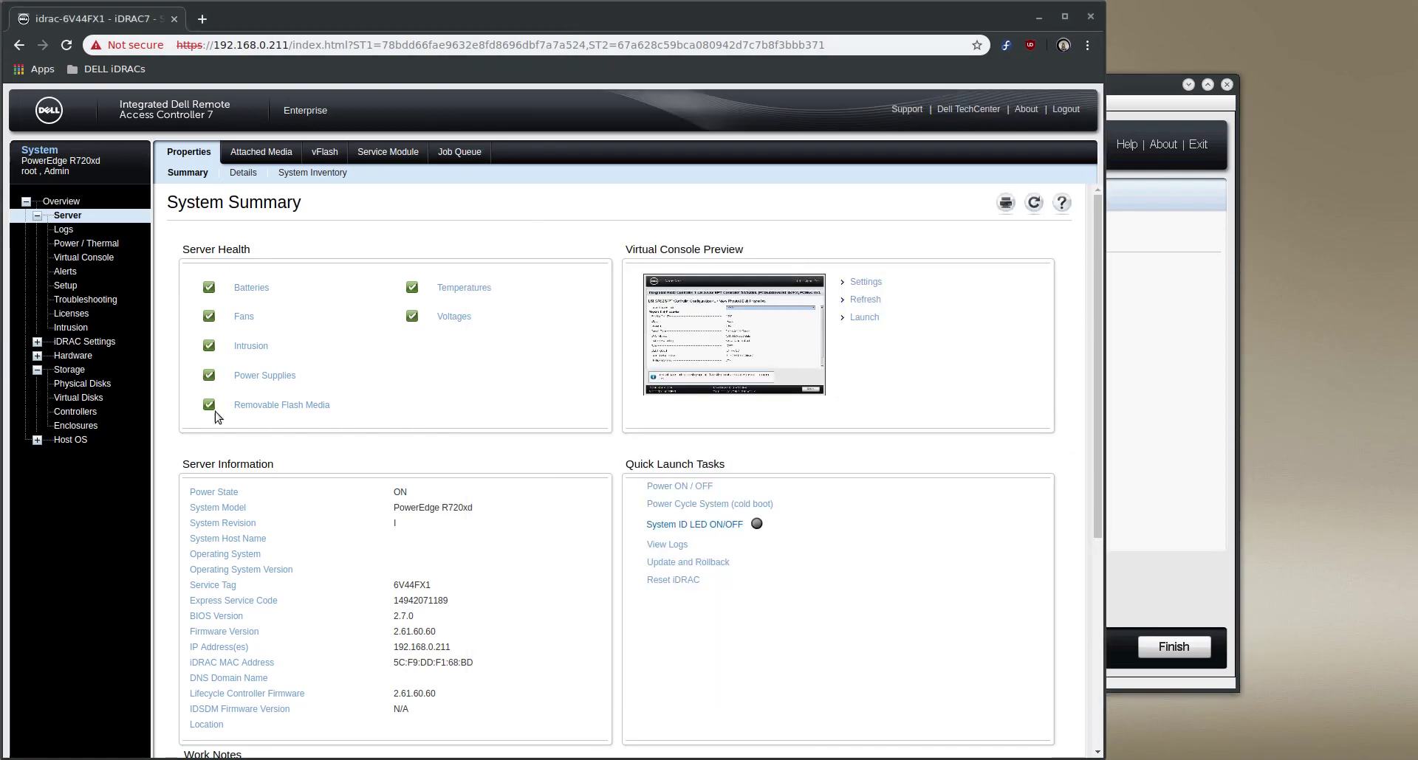
click(71, 370)
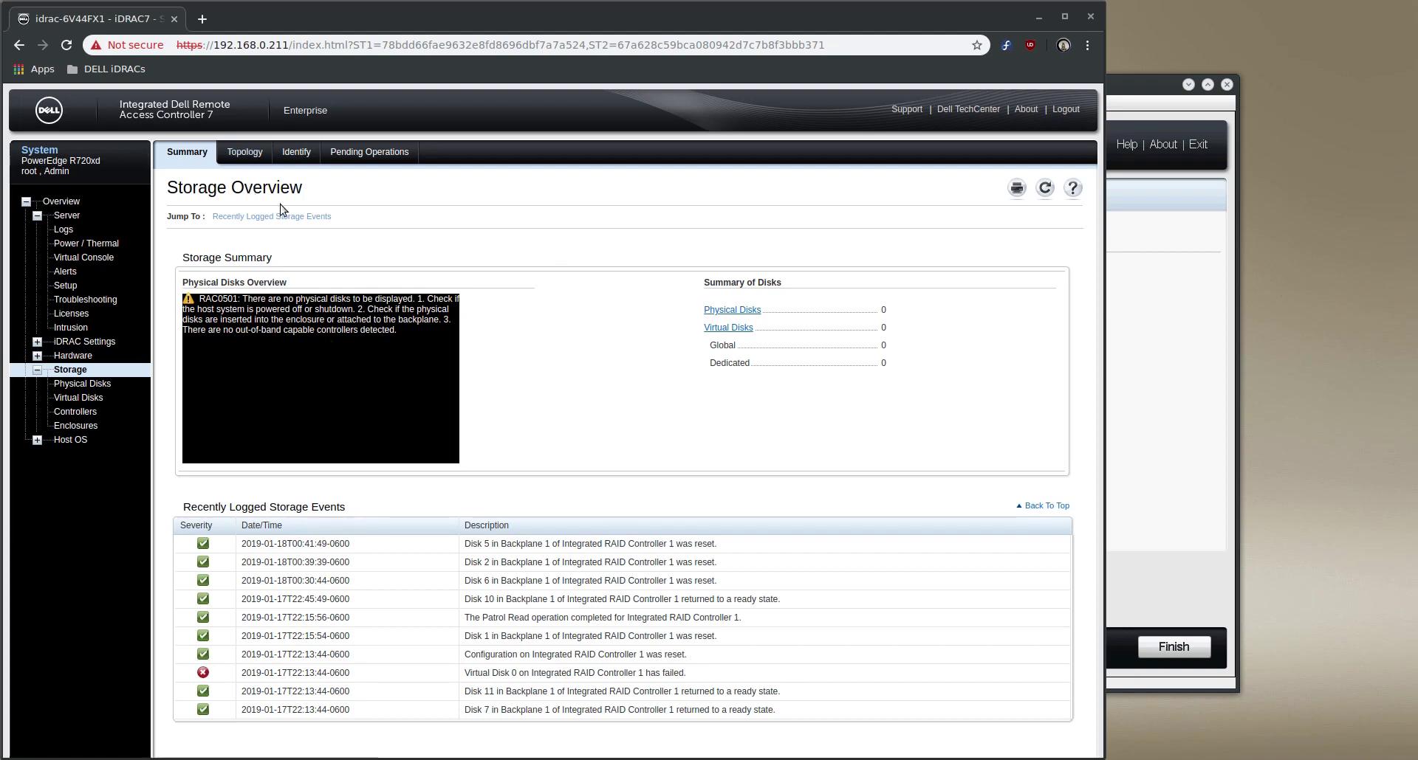
click(250, 155)
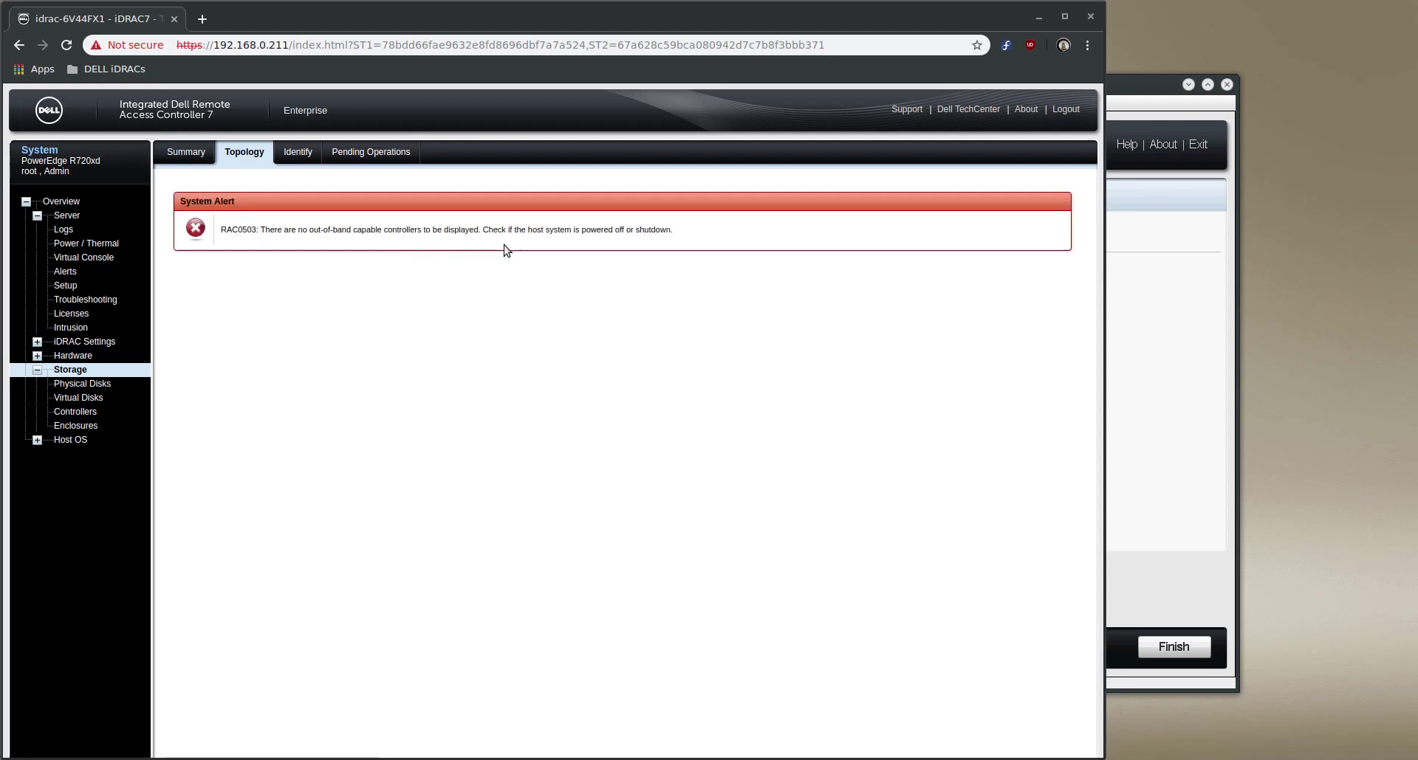
click(301, 154)
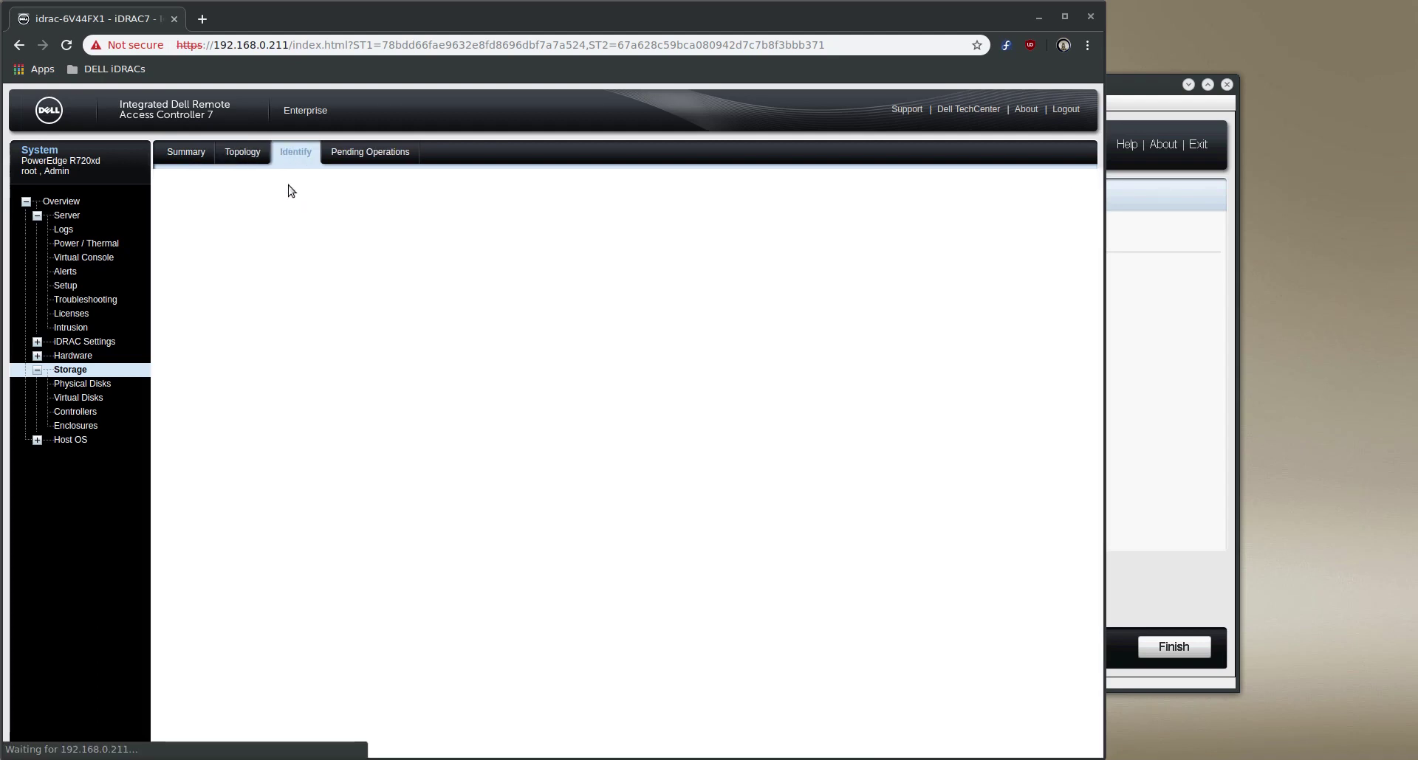
click(368, 154)
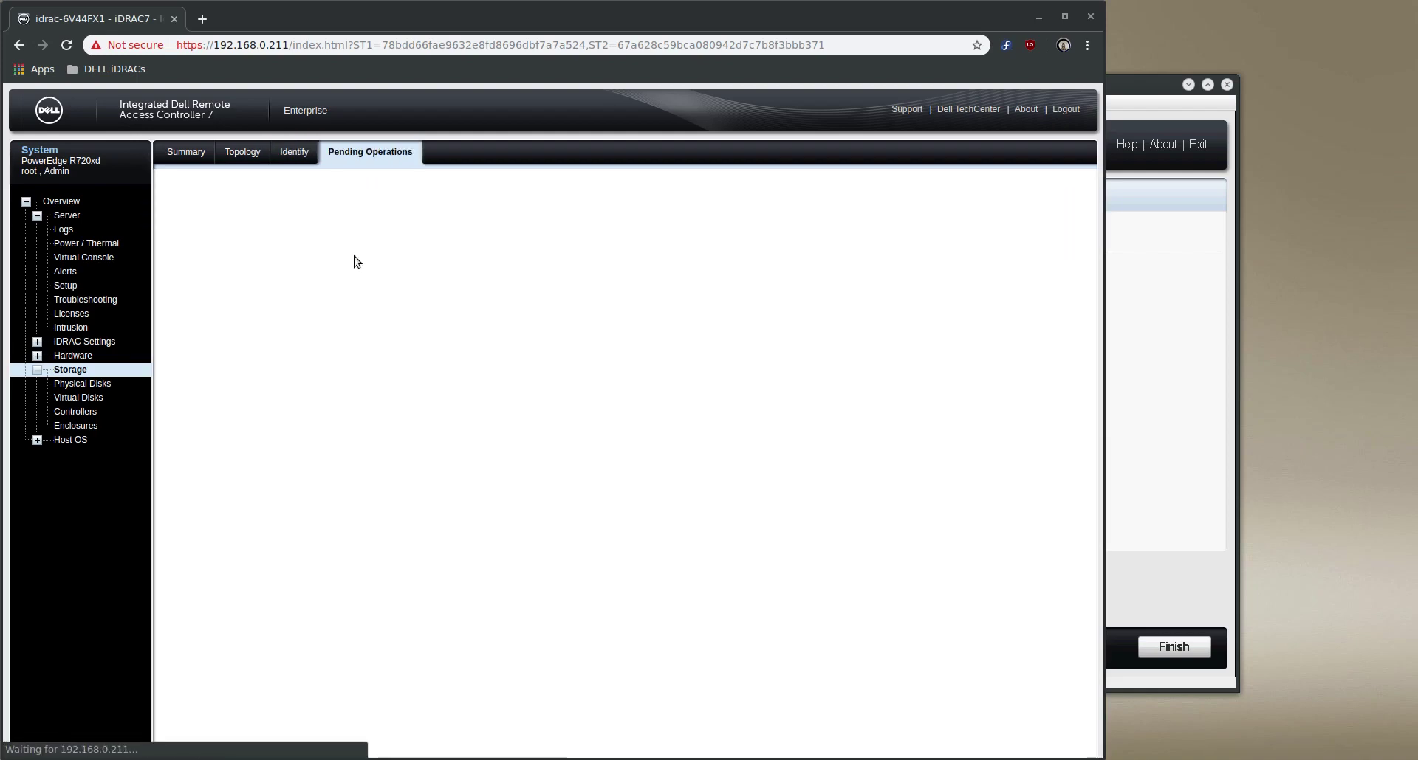
click(185, 153)
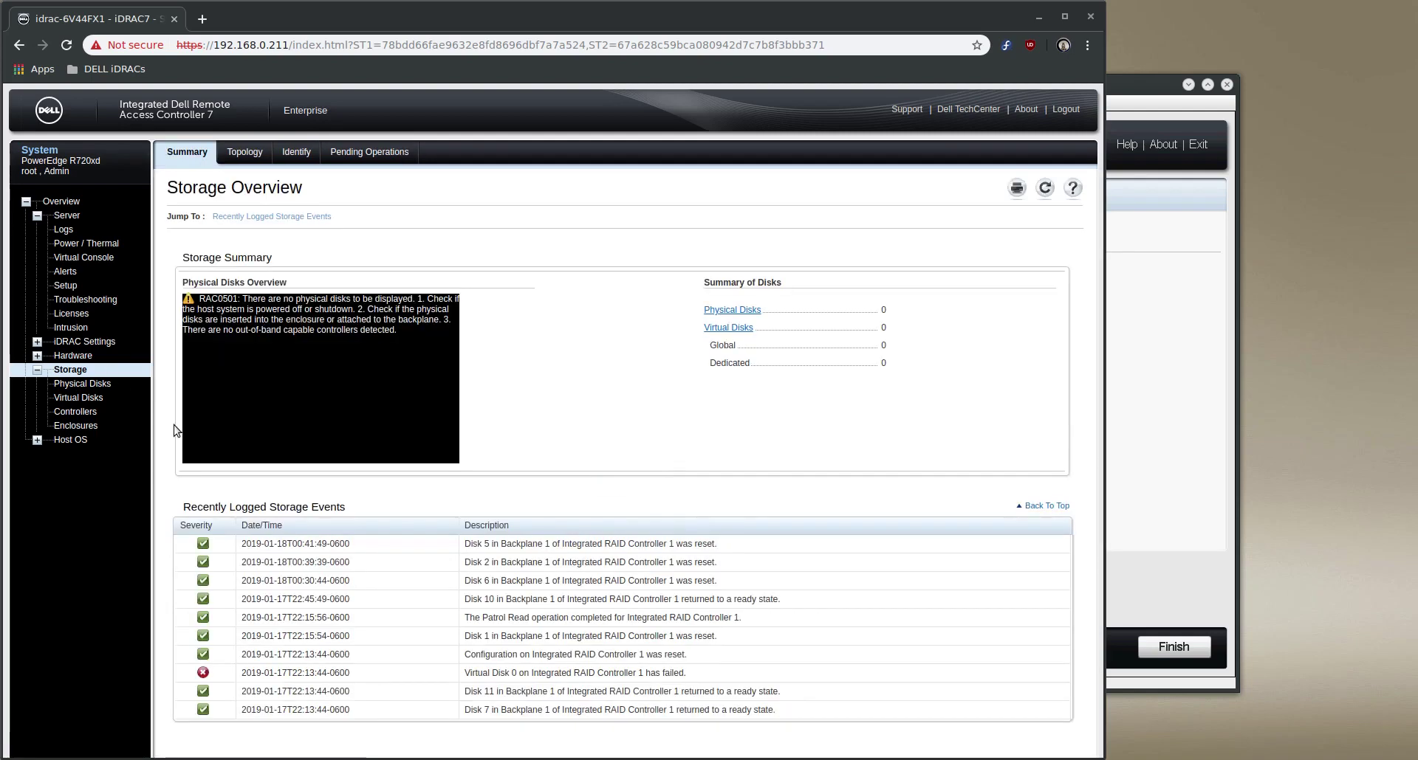
Check the Physical Disks, Controllers and Enclosures pages under Storage, and return to the Storage Overview.
click(72, 387)
click(77, 412)
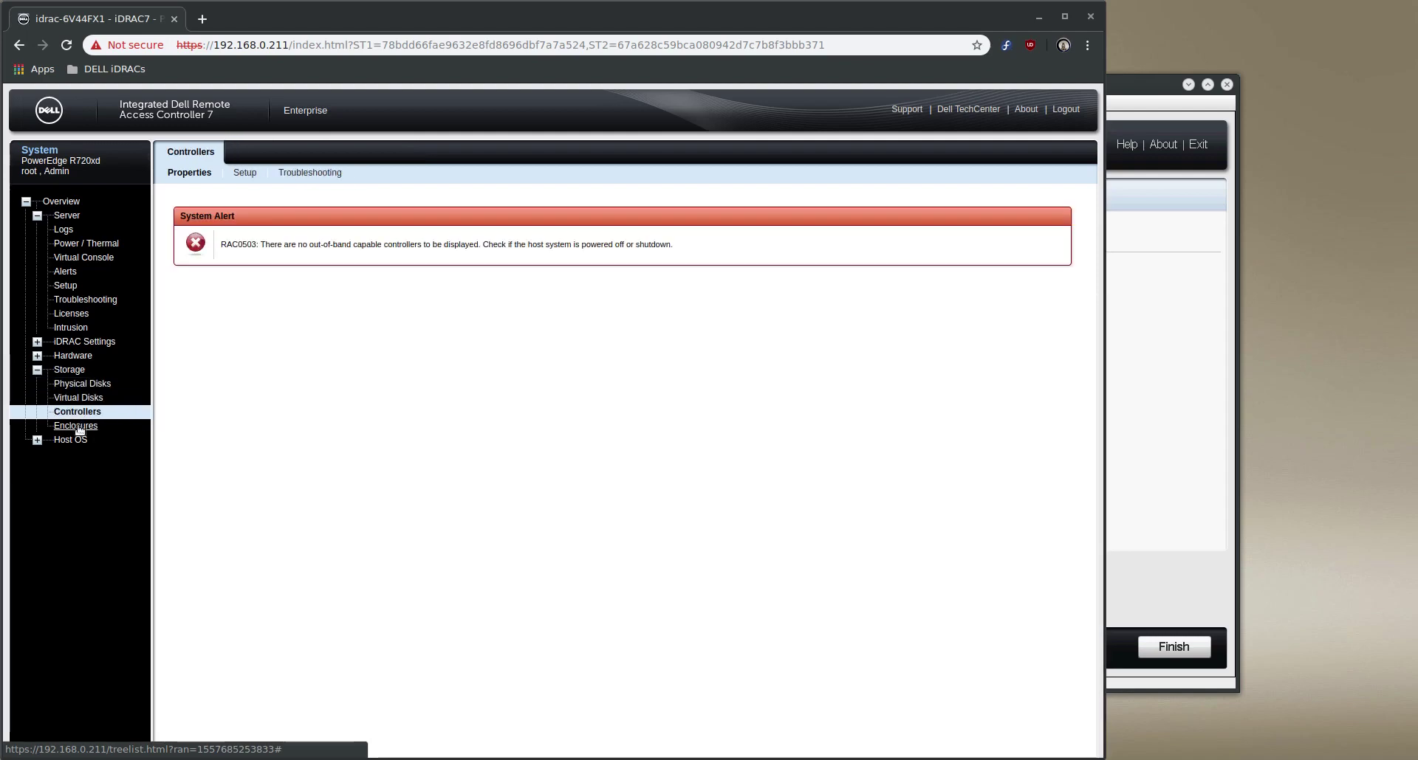
click(76, 426)
click(70, 369)
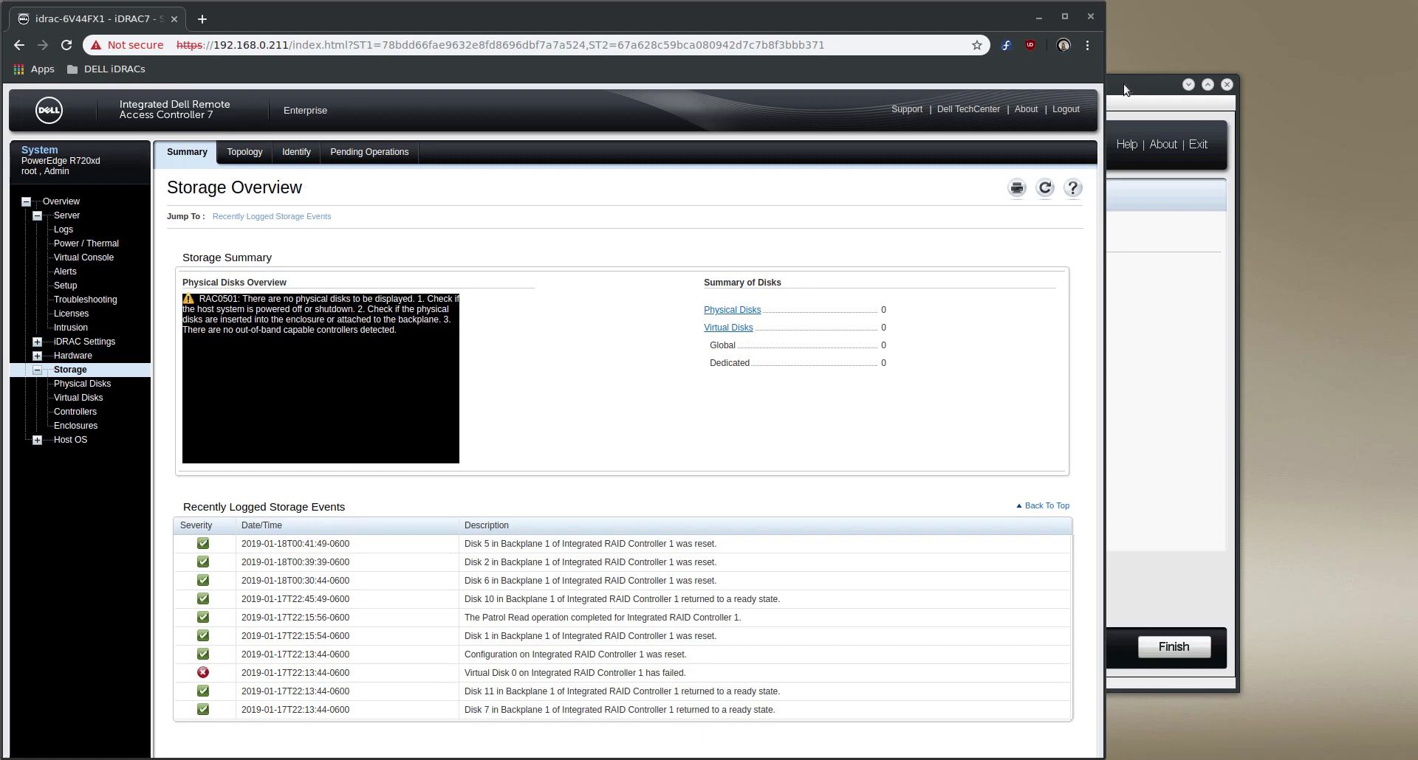
Switch back to the virtual console and highlight Device Settings in the System Setup Main Menu.
click(1123, 89)
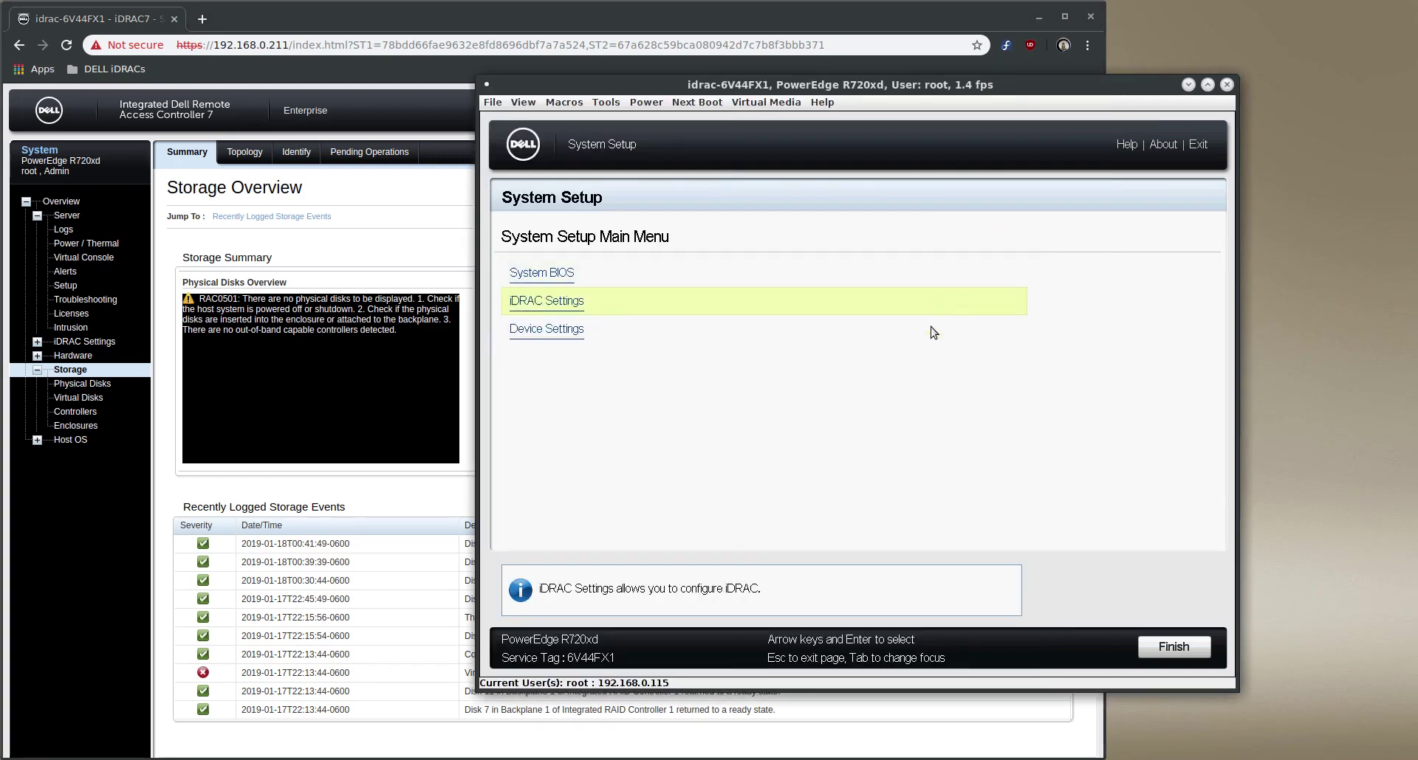
key(Down)
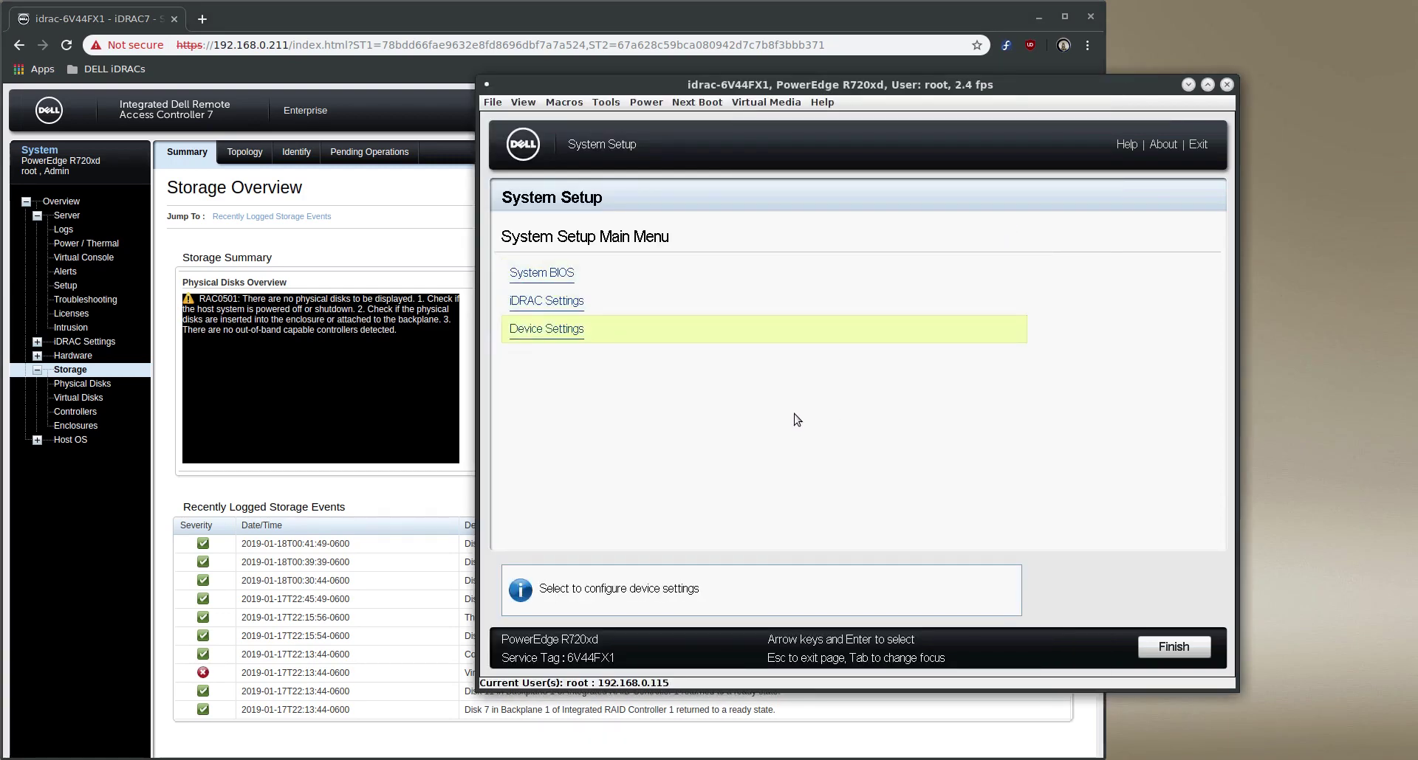